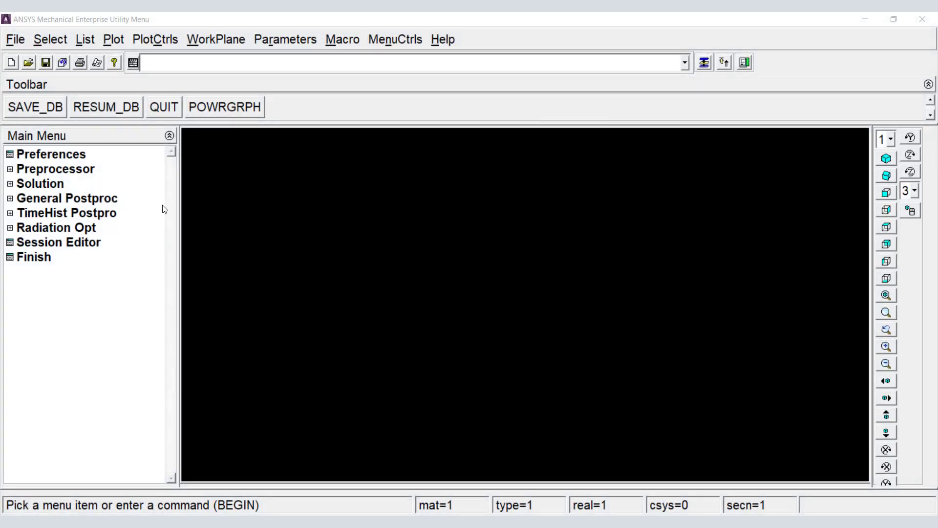
Add element type 1 as PLANE182 (Solid, Quad 4 node 182)
left_click(10, 169)
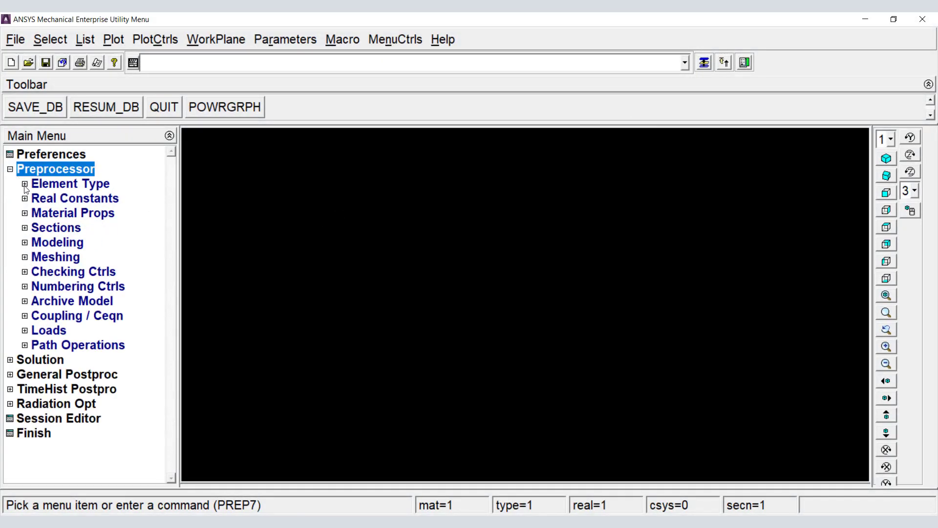
left_click(25, 184)
left_click(48, 198)
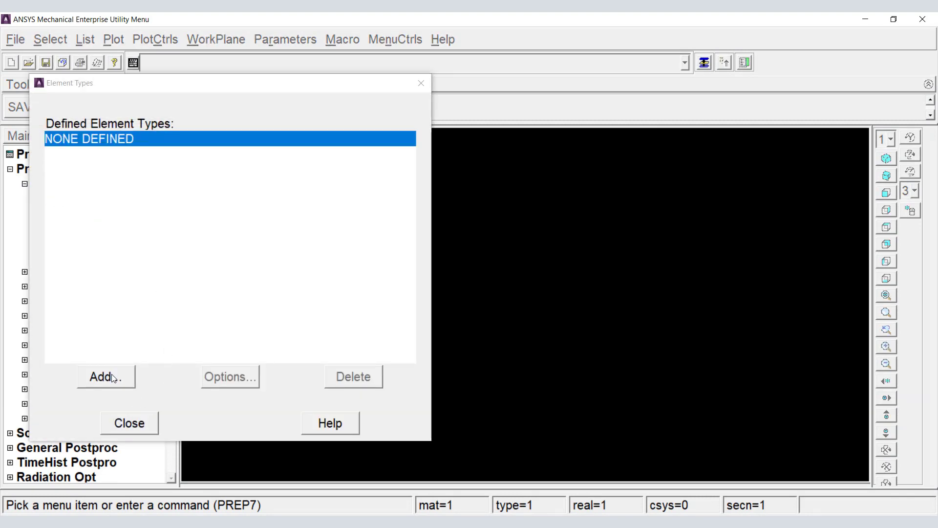
left_click(106, 376)
left_click(494, 260)
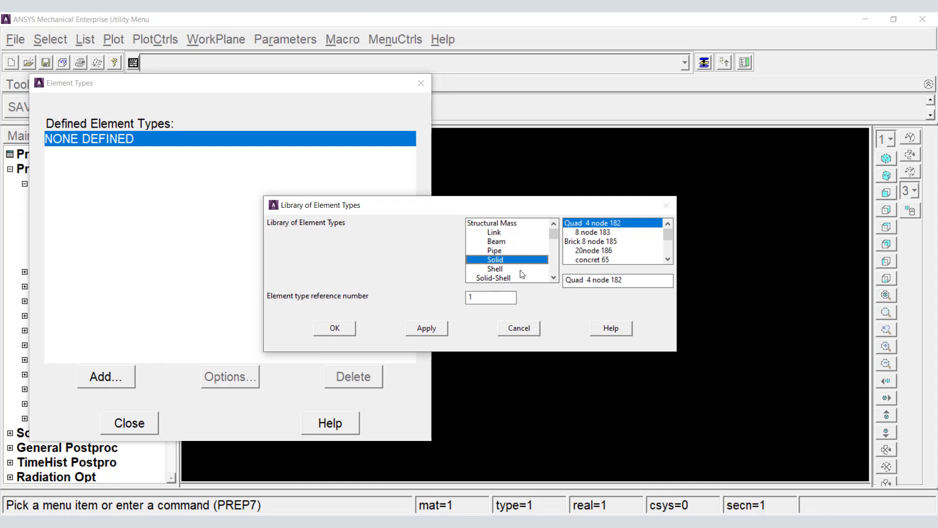
left_click(586, 225)
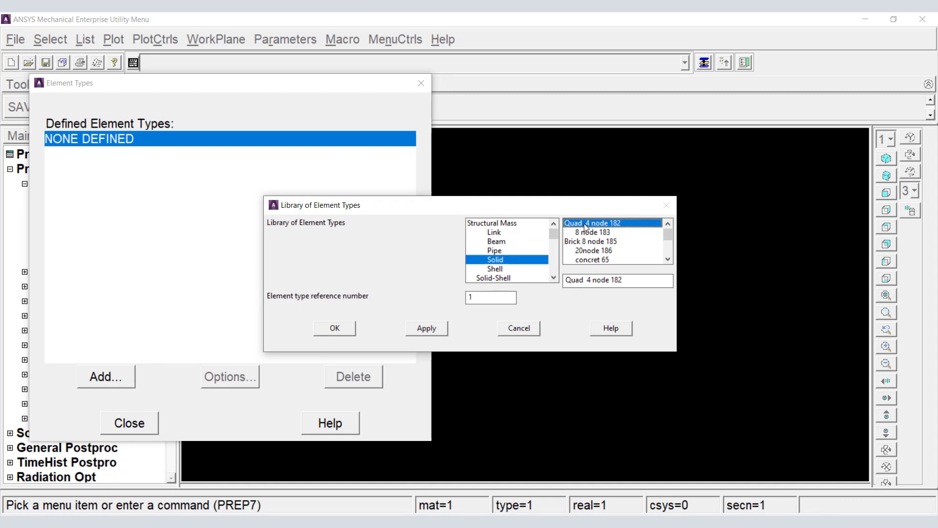
left_click(338, 327)
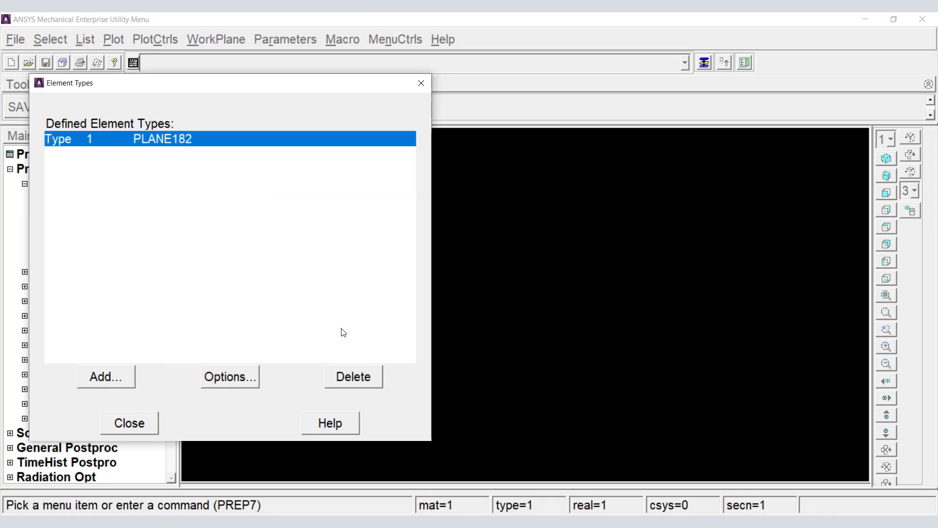
Set the PLANE182 K3 behavior option to plane stress with thickness
left_click(225, 380)
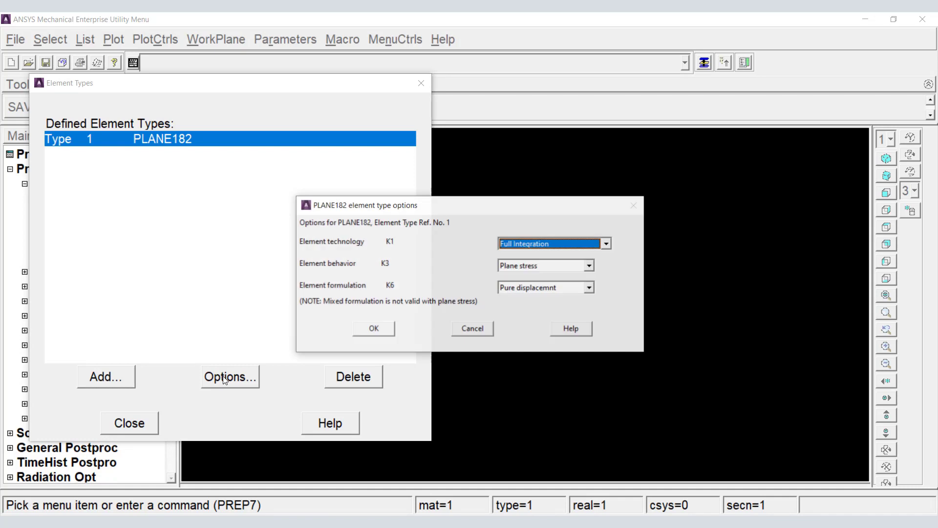
left_click(574, 266)
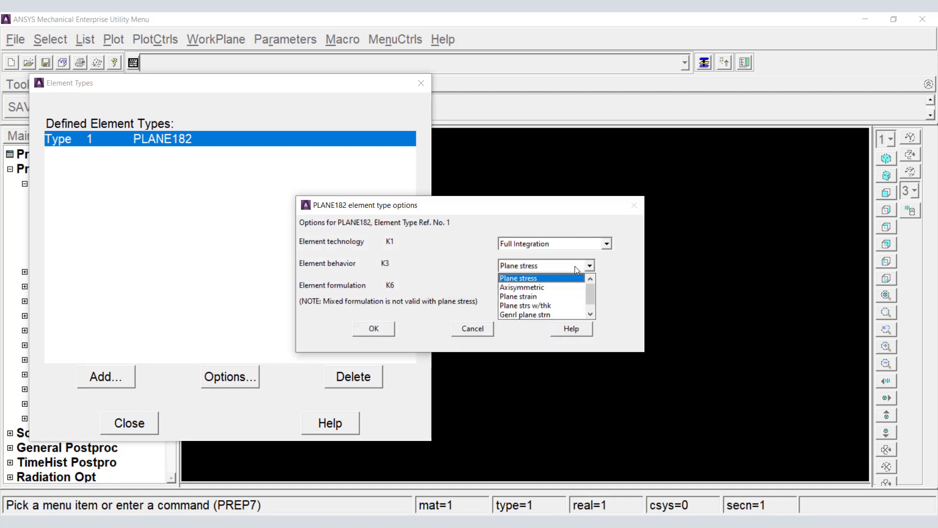
left_click(544, 306)
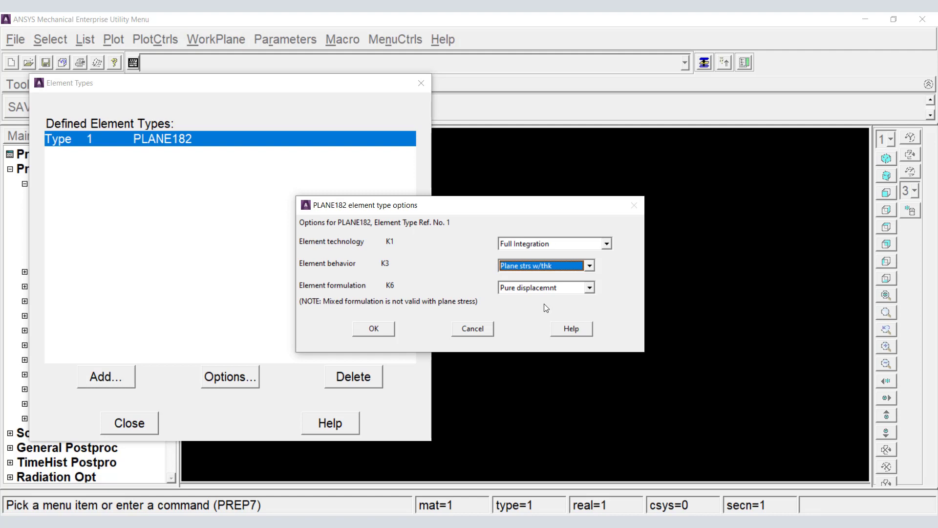
left_click(376, 329)
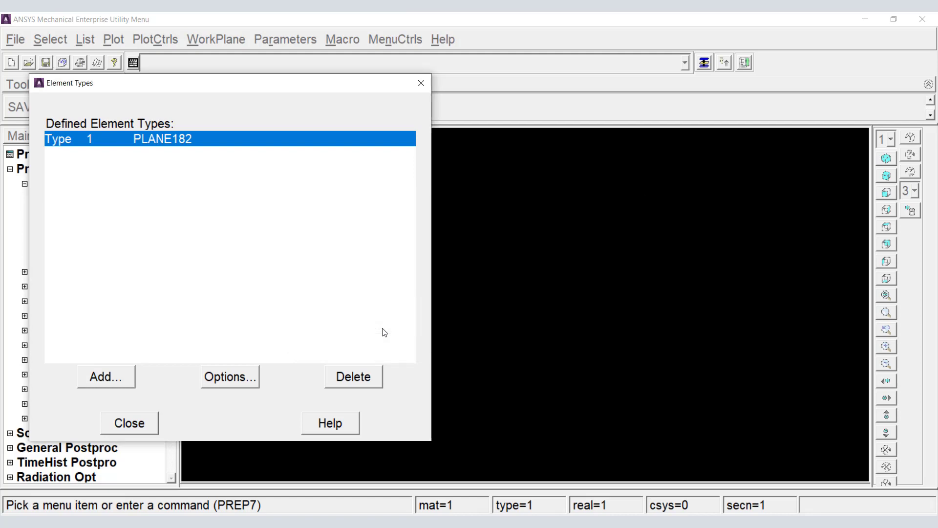
Create real constant set 1 for PLANE182 with thickness THK 44
left_click(131, 423)
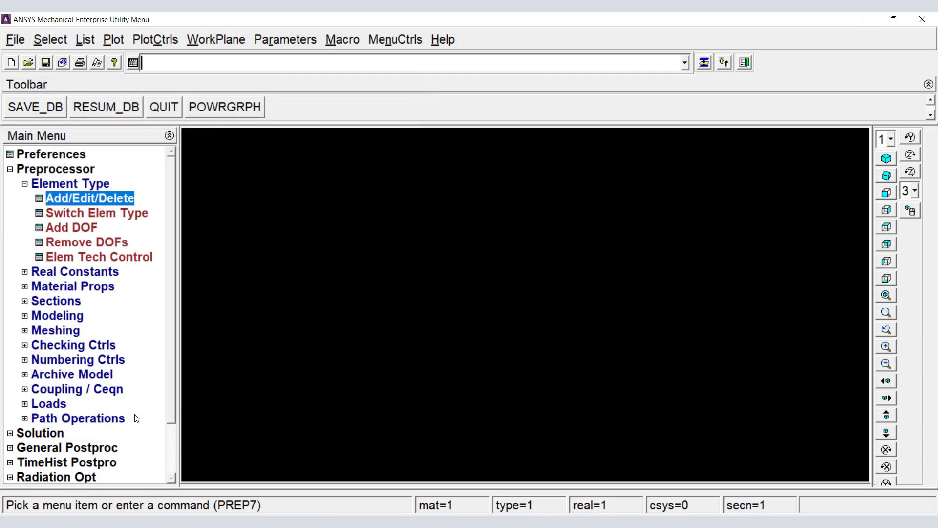
left_click(25, 185)
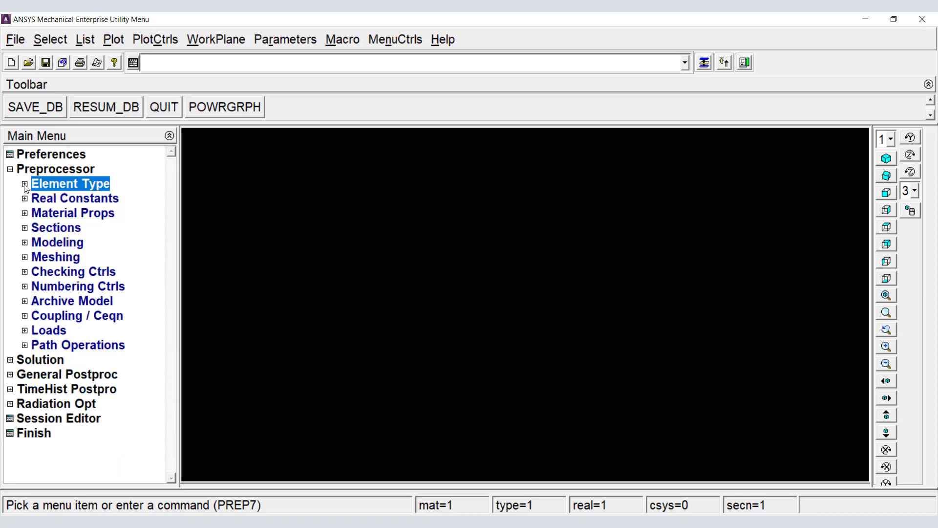
left_click(24, 199)
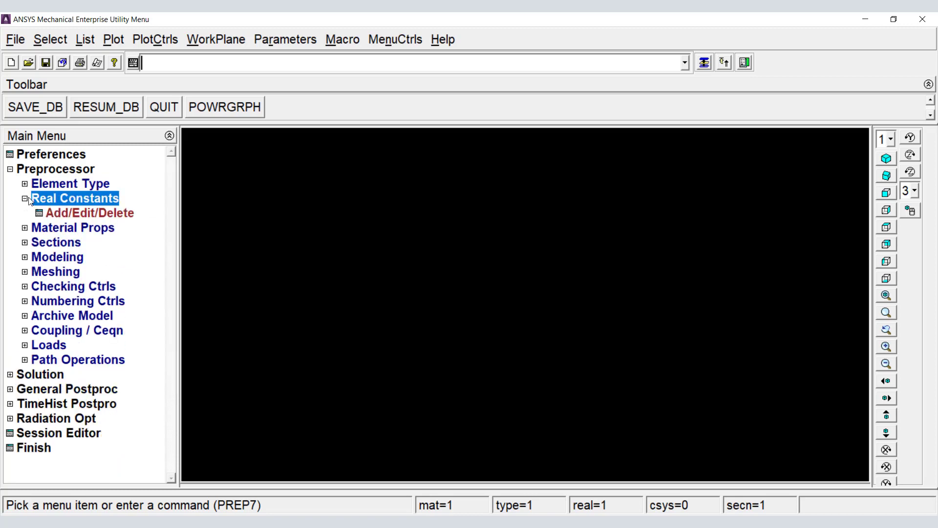
left_click(62, 216)
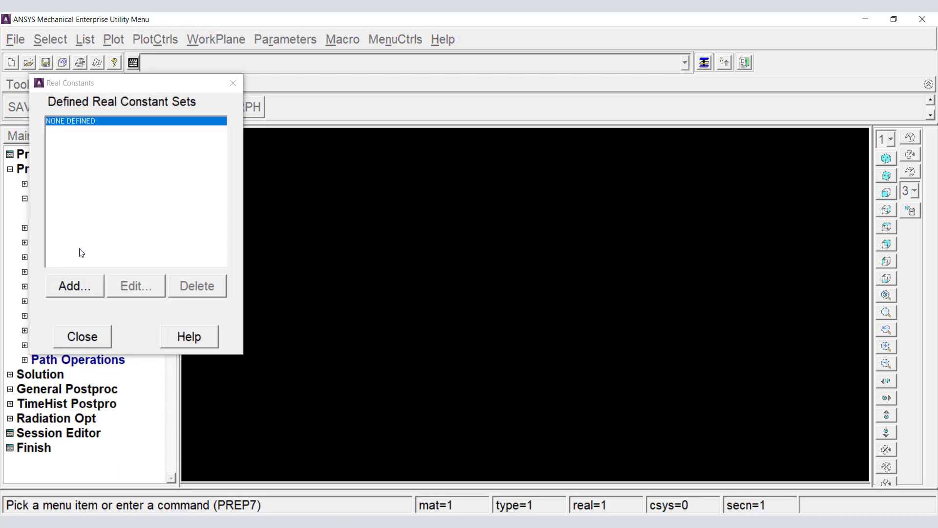
left_click(68, 291)
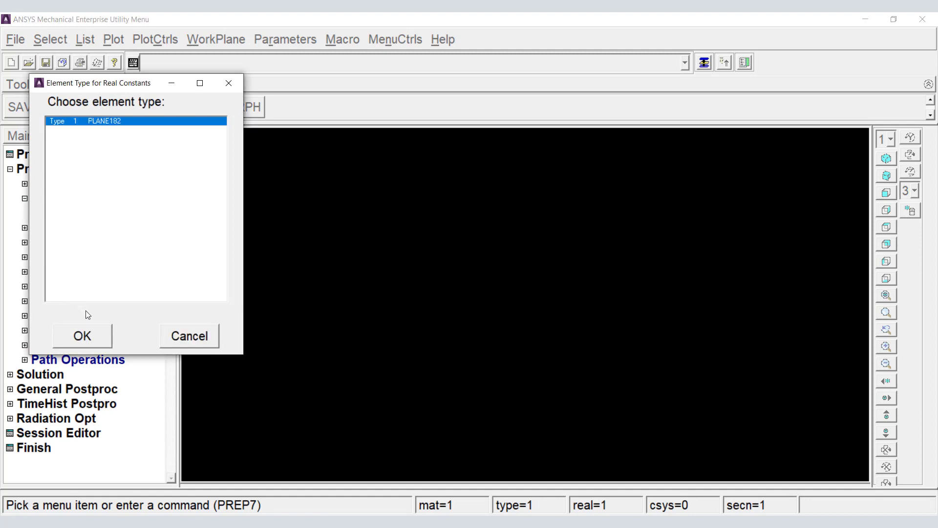
left_click(87, 335)
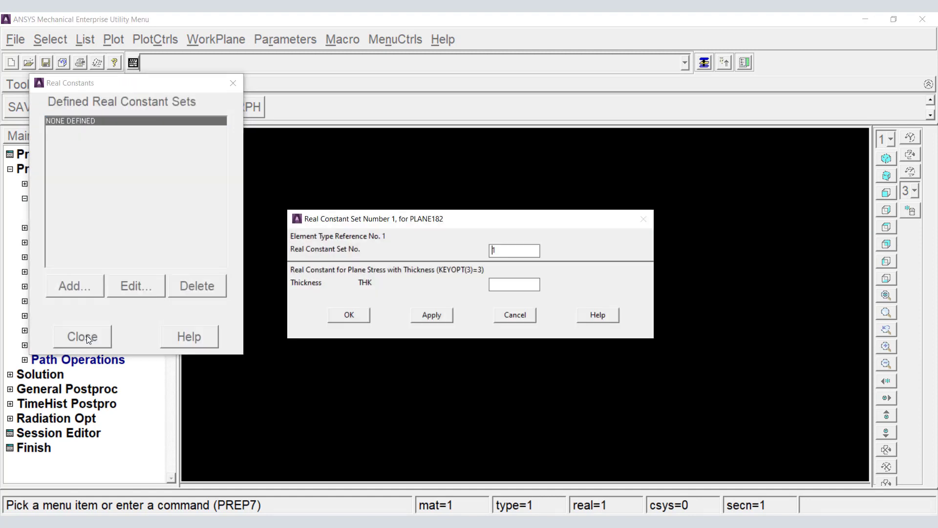
left_click(509, 287)
type("44")
left_click(353, 314)
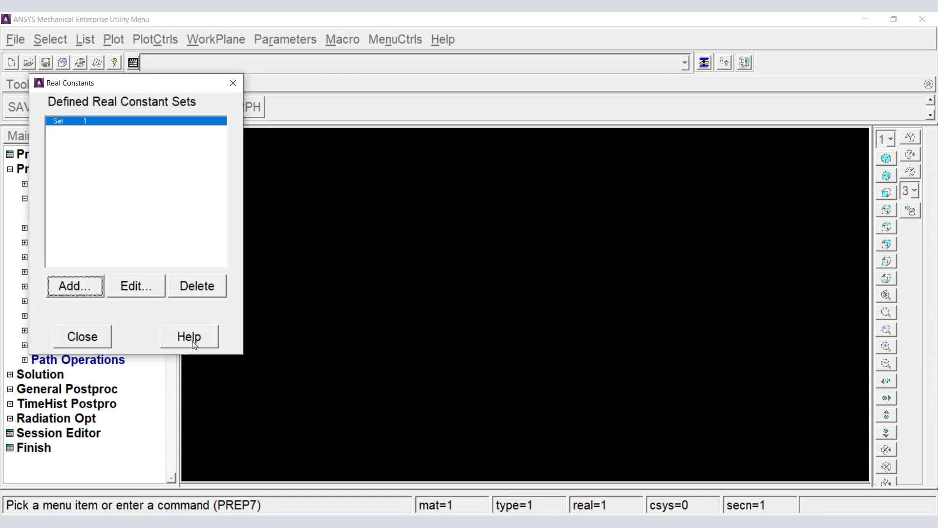
left_click(84, 340)
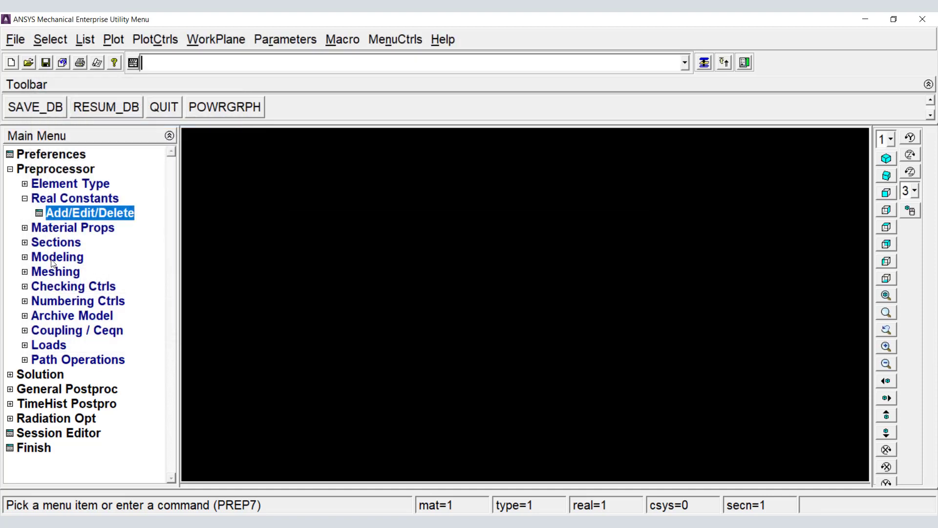
left_click(24, 198)
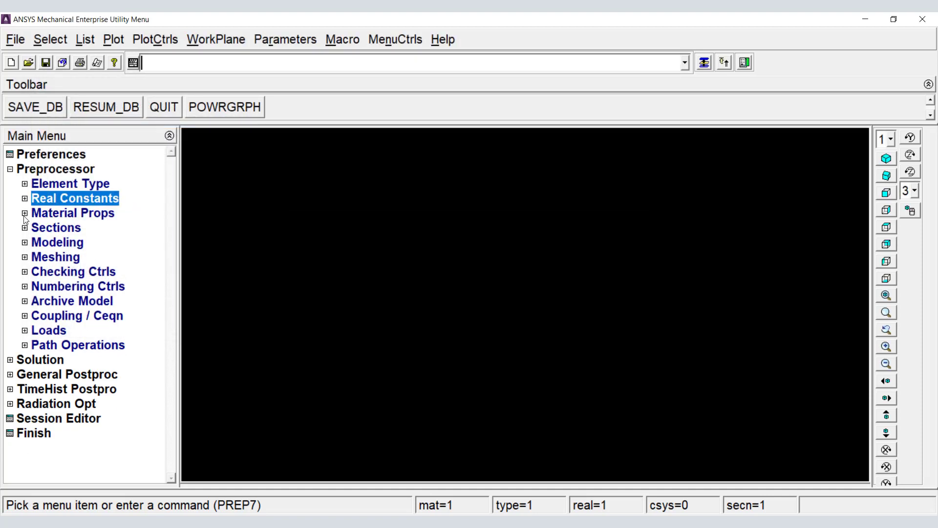
Give material 1 linear isotropic elasticity with EX 195000 and PRXY 0.3
left_click(24, 213)
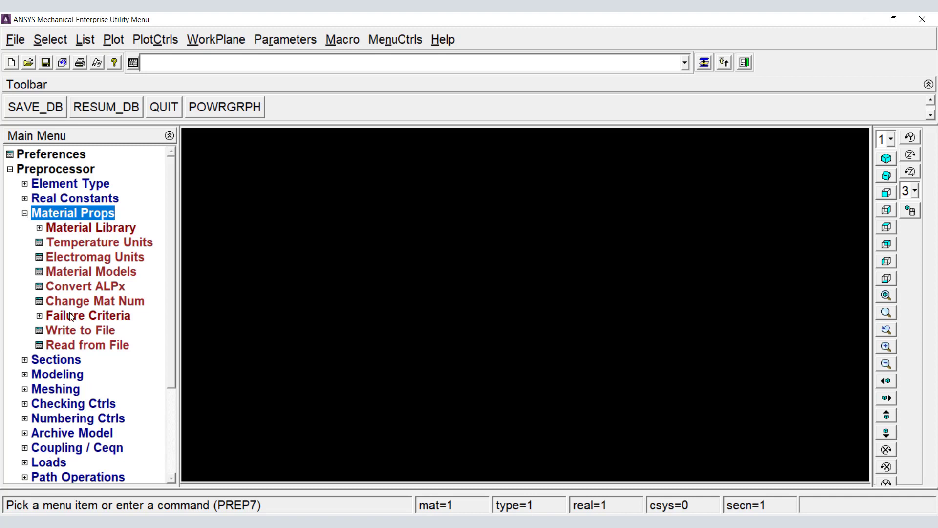
left_click(47, 270)
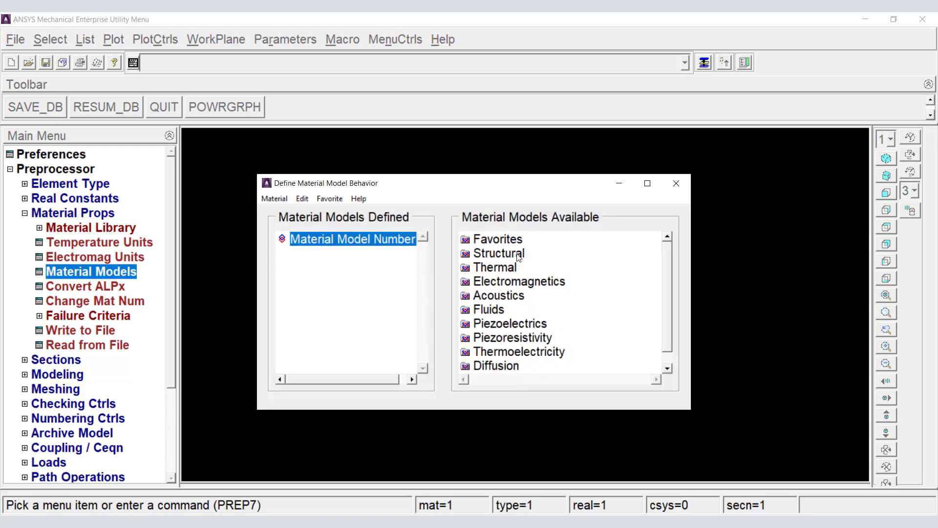
double_click(518, 255)
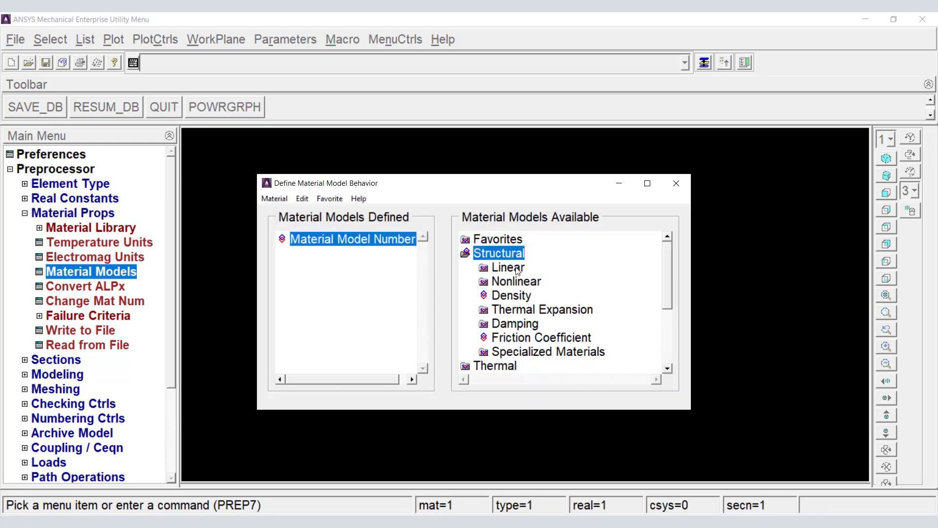
double_click(516, 267)
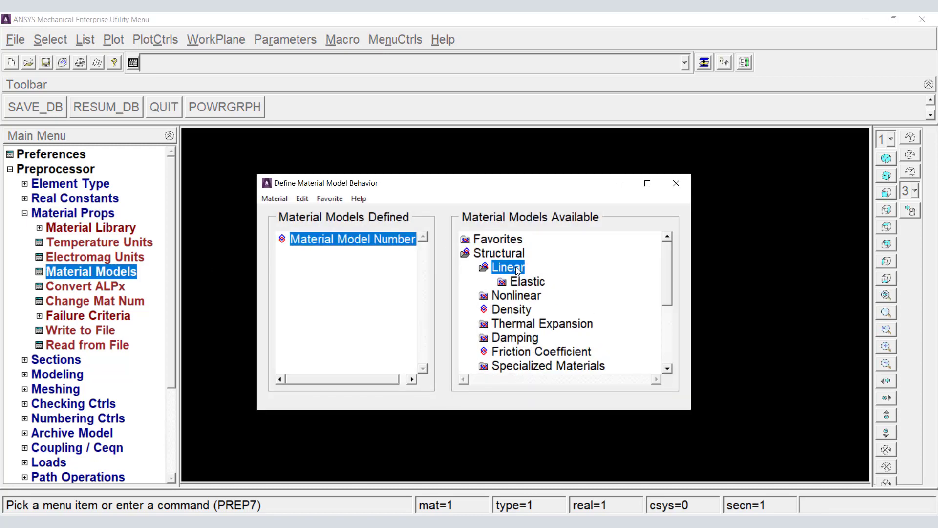
double_click(538, 283)
double_click(552, 296)
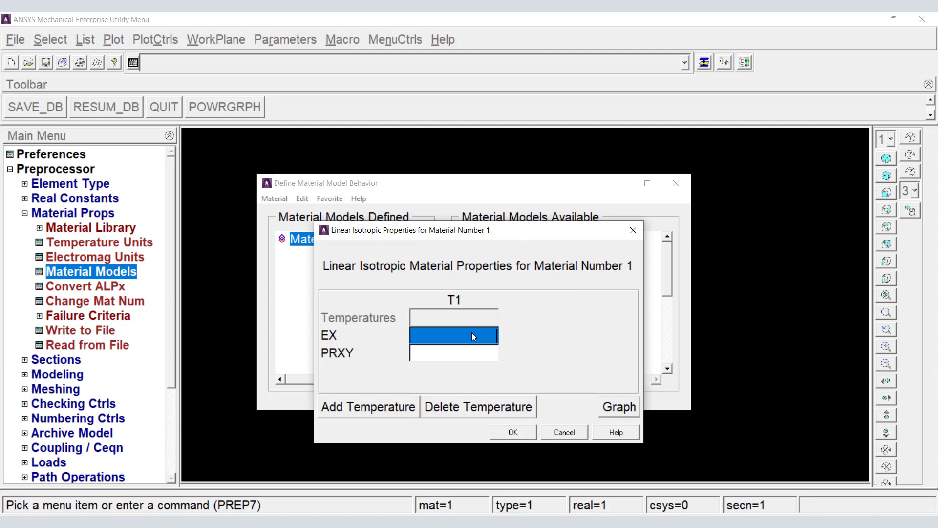
type("195000")
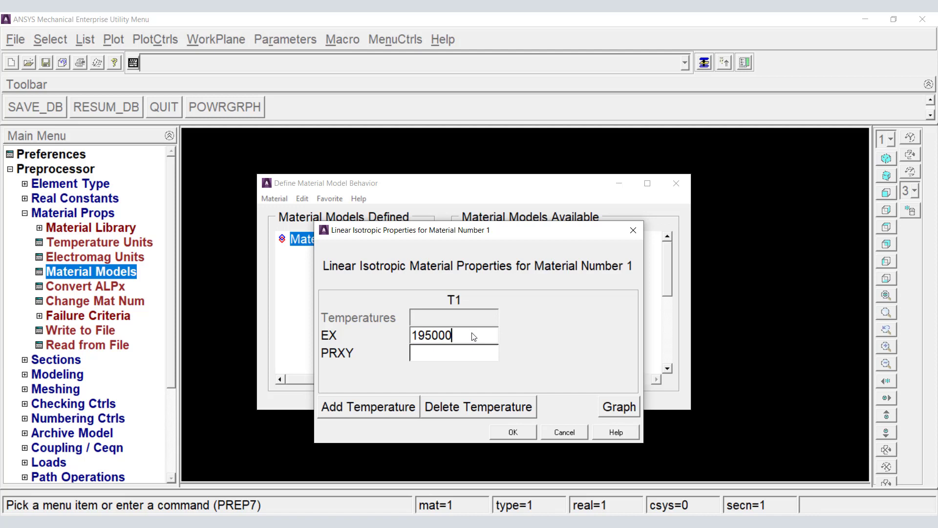
left_click(483, 353)
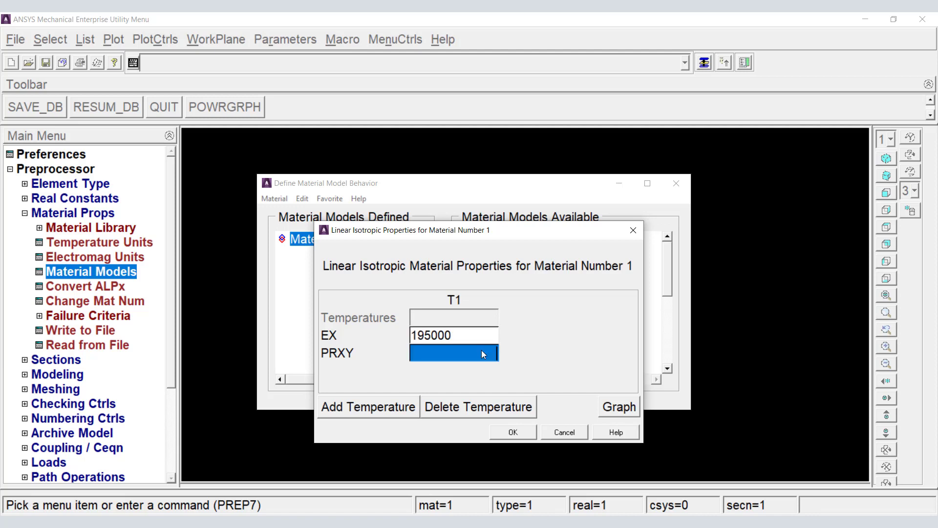
type("0.3")
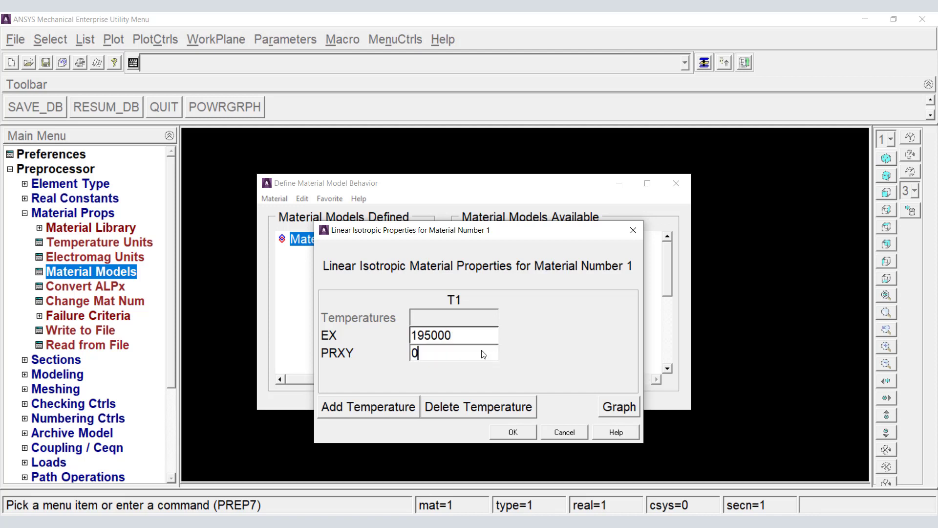
left_click(513, 432)
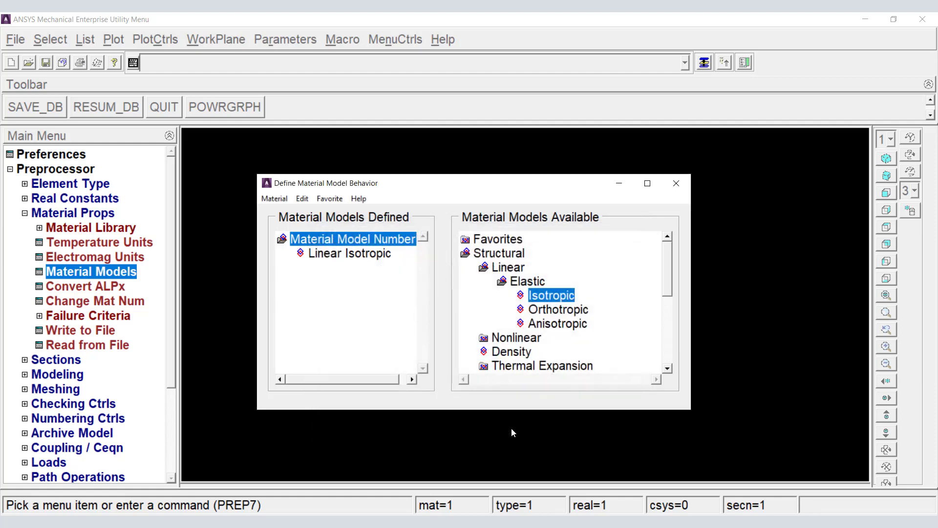
left_click(677, 190)
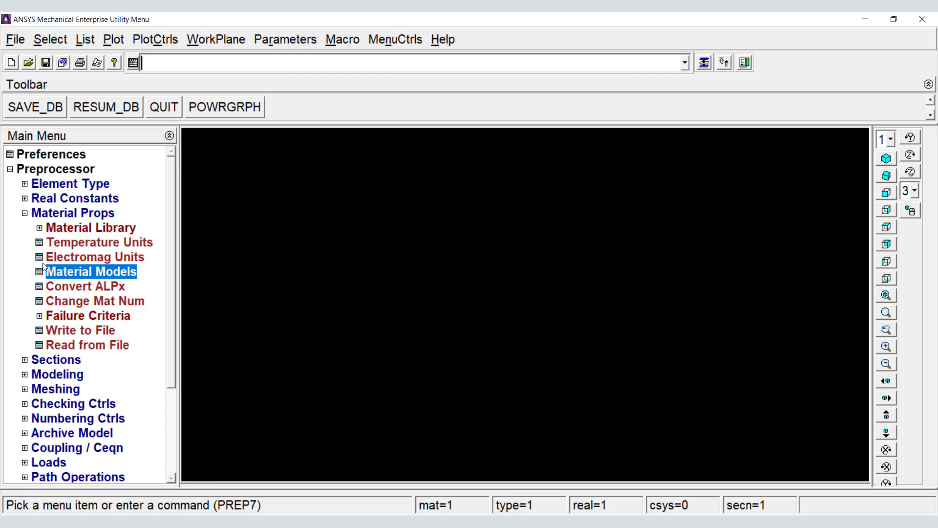
Bring up the Partial Annulus area tool under Modeling > Create > Areas > Circle
left_click(25, 214)
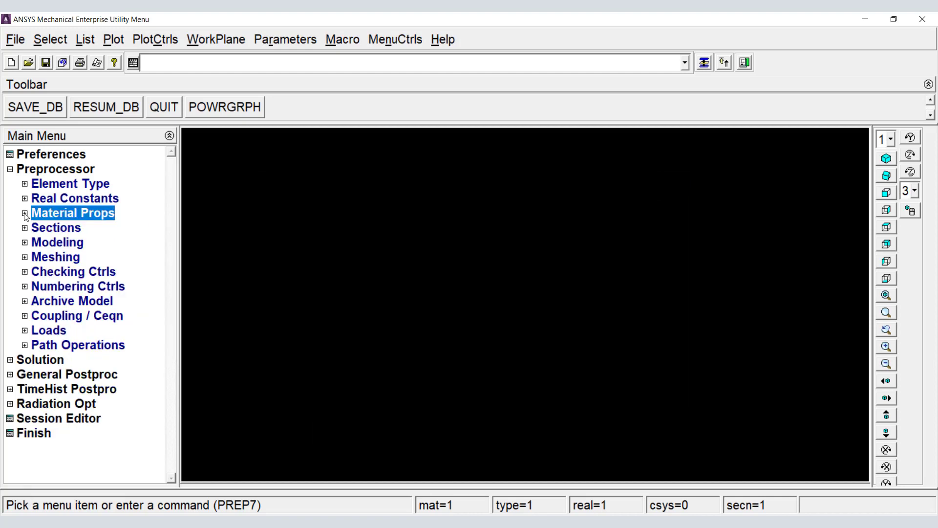
left_click(32, 228)
left_click(25, 243)
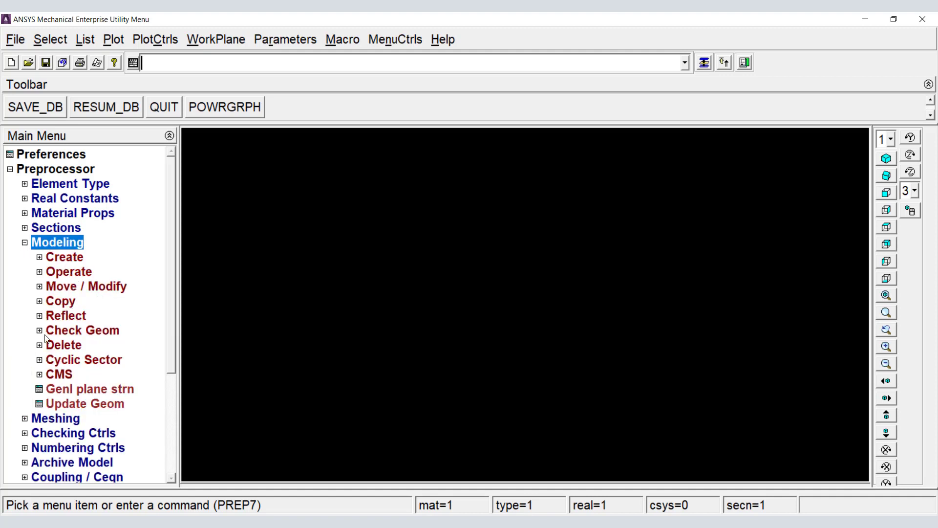
left_click(38, 257)
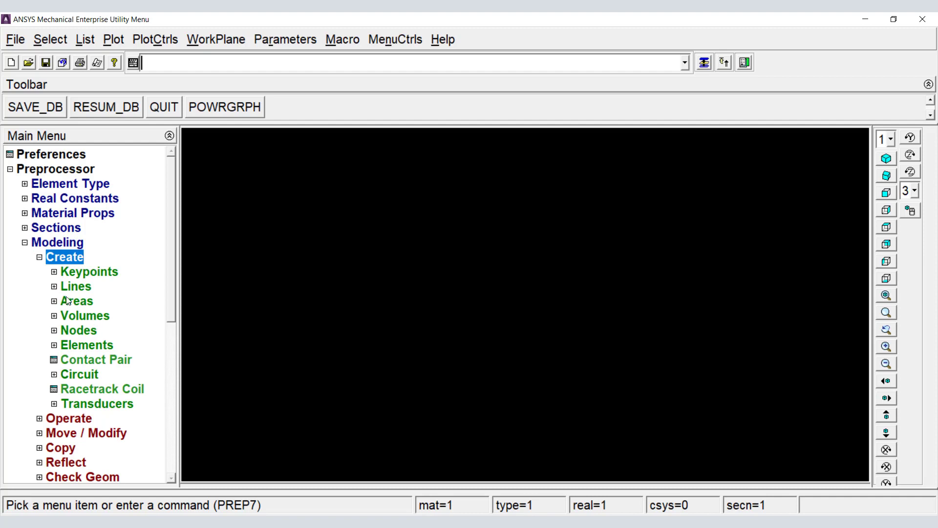
left_click(54, 302)
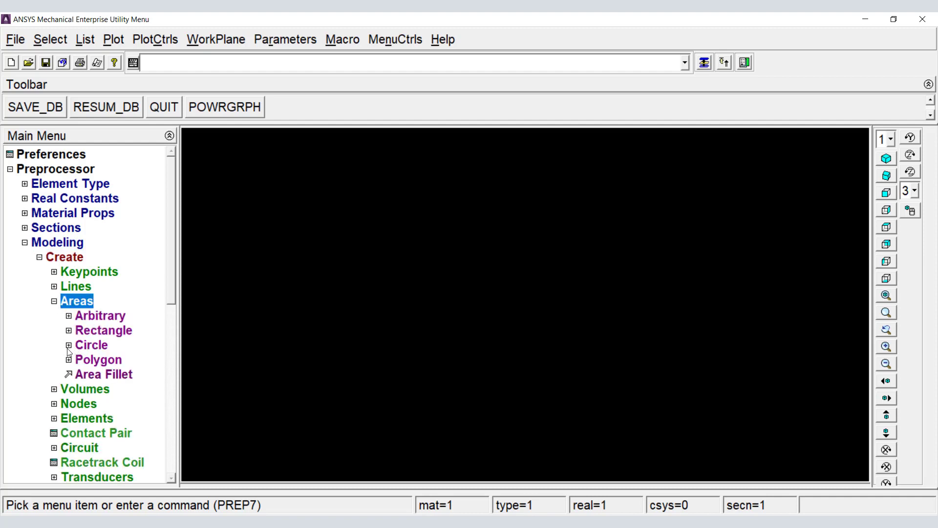
left_click(69, 345)
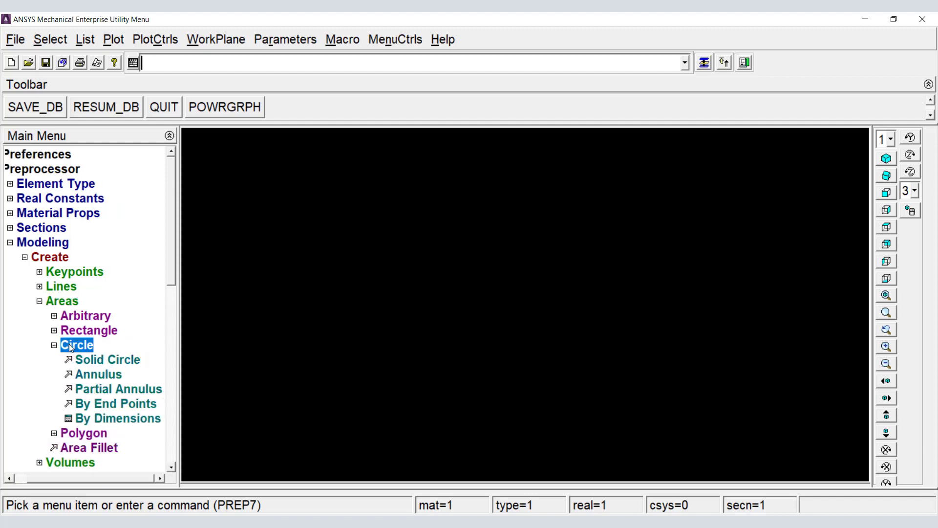
left_click(98, 391)
left_click_drag(63, 264, 96, 174)
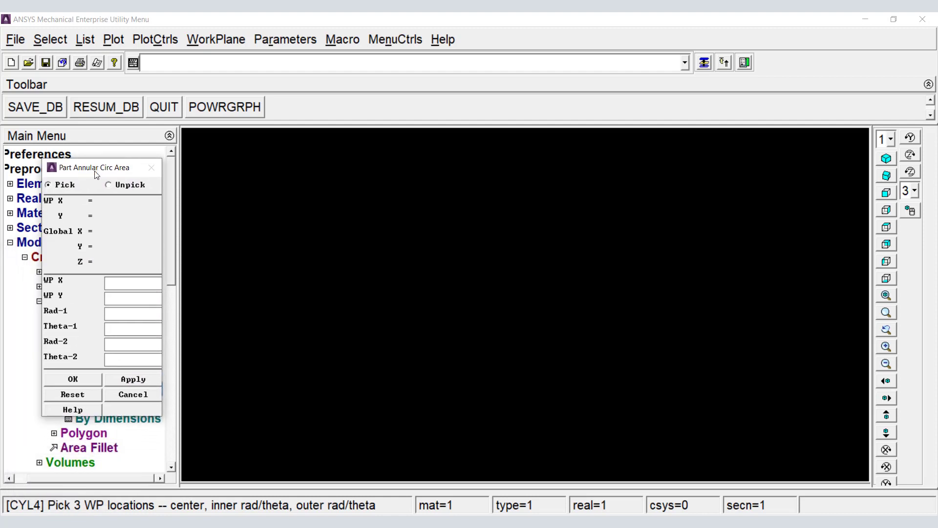
Create the partial annulus centred at WP X 0 with radii 40 and 20
left_click(119, 283)
type("0")
left_click(117, 314)
type("40")
left_click(119, 340)
type("20")
left_click(74, 380)
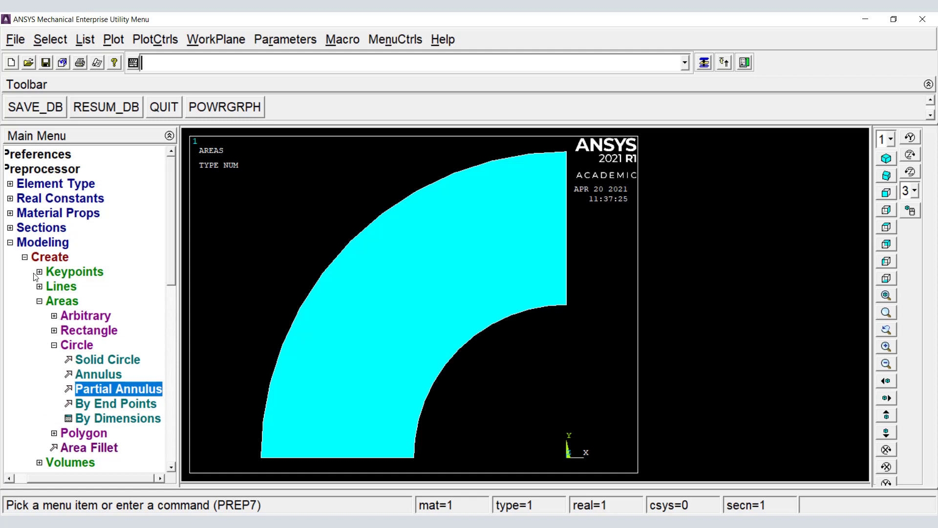
Create a 20 × 20 rectangle by two corners with its corner at (0, 20)
left_click(55, 345)
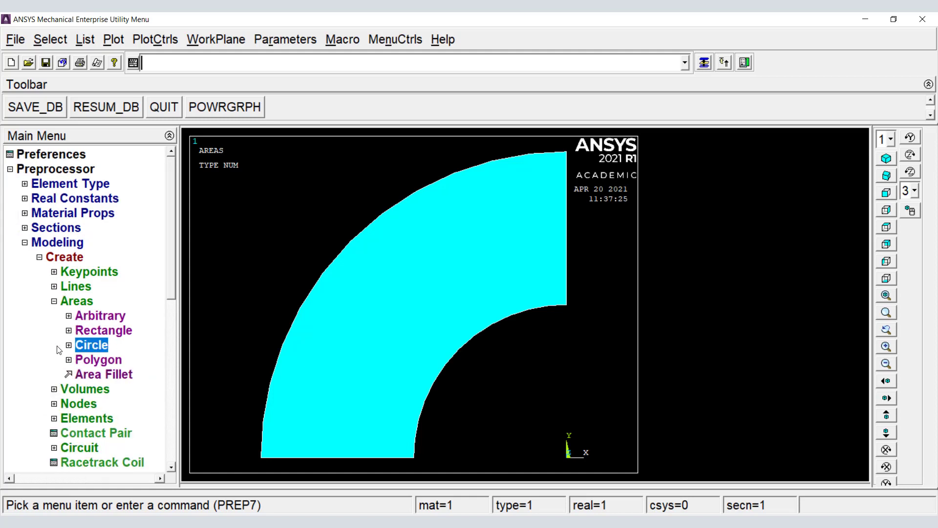
left_click(71, 332)
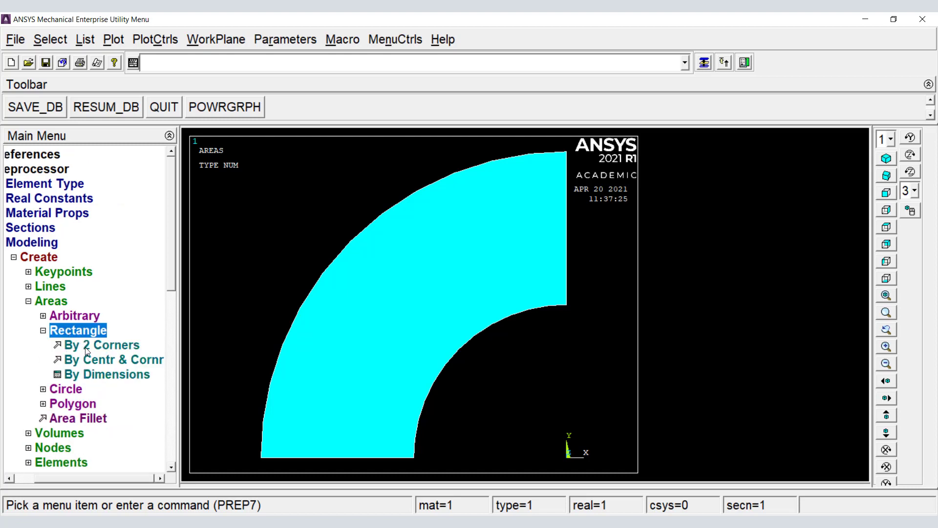
left_click(85, 347)
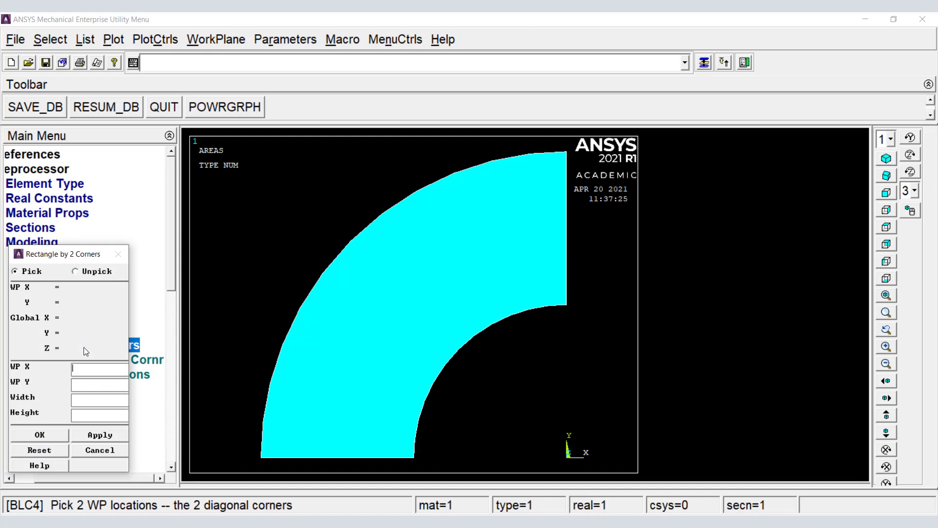
type("0")
type("2")
type("20")
type("20")
left_click(43, 436)
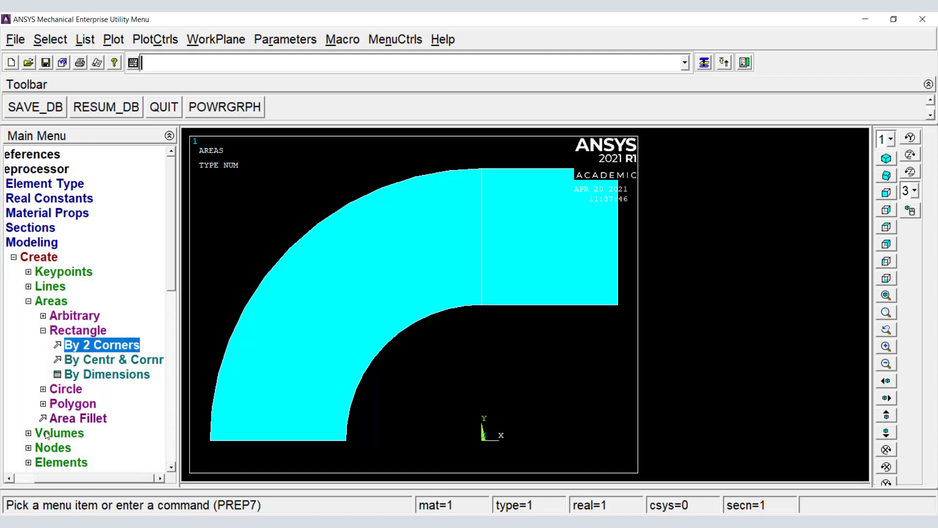
Glue the curved annulus area and the square area with Booleans > Glue > Areas
left_click(43, 331)
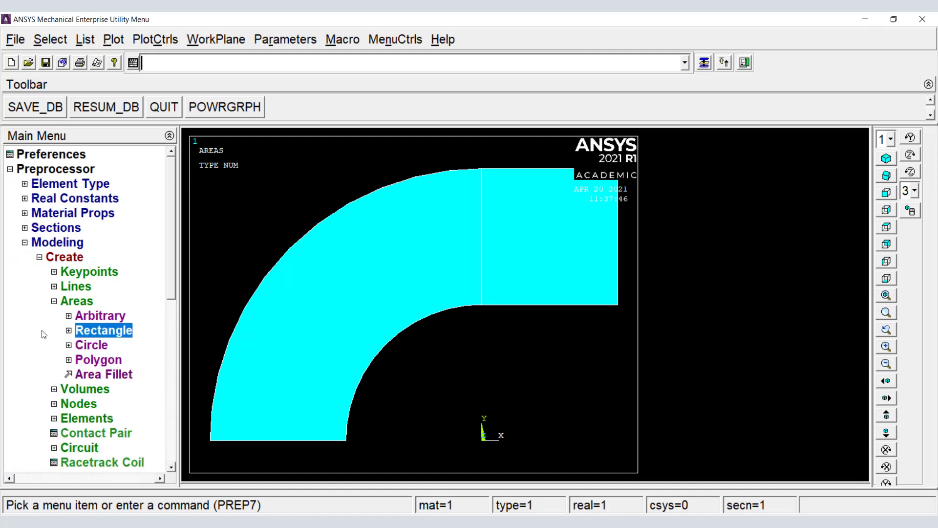
left_click(53, 302)
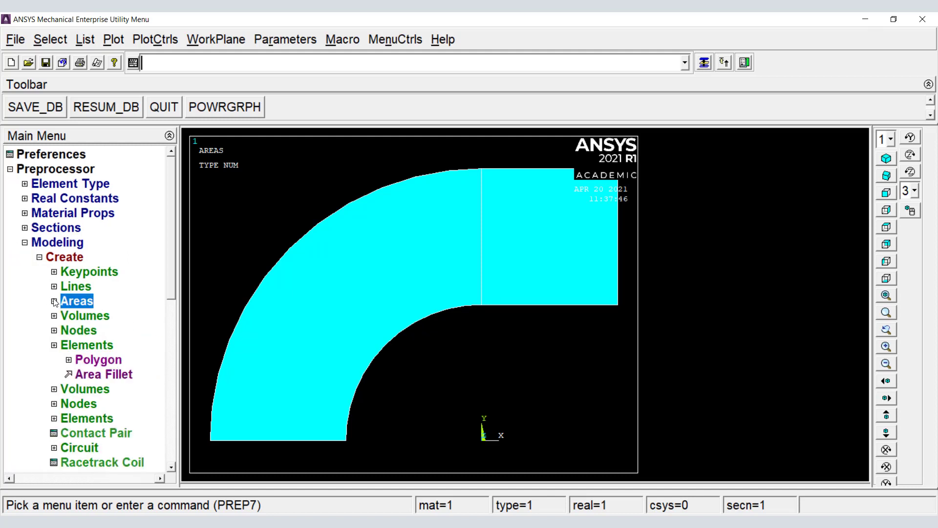
left_click(39, 258)
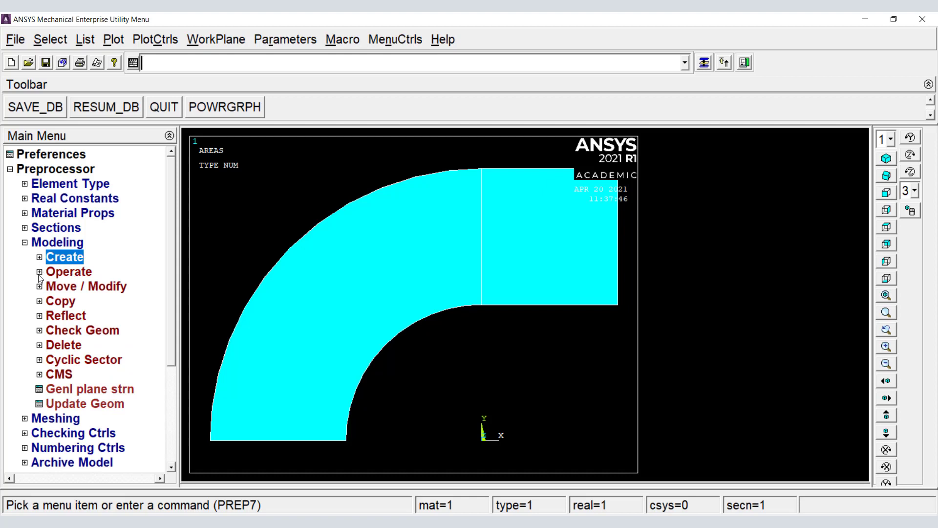
left_click(40, 272)
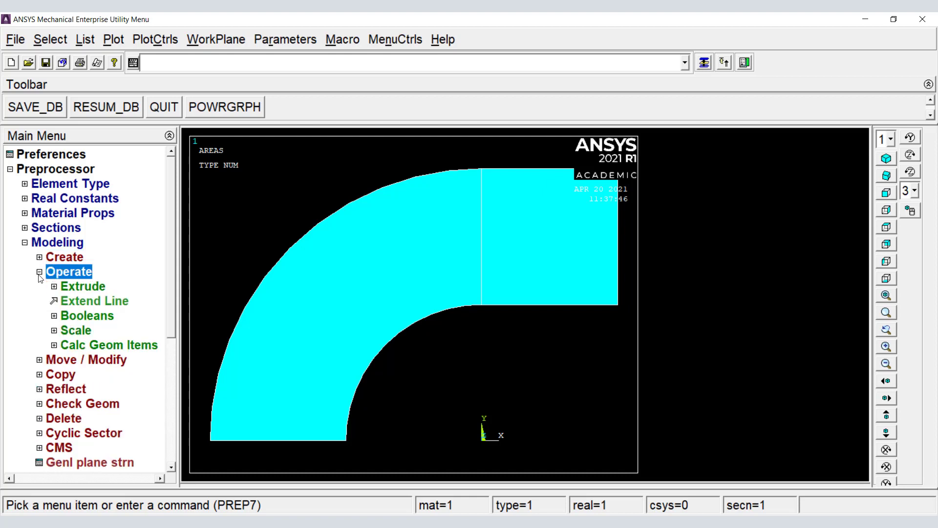
left_click(54, 315)
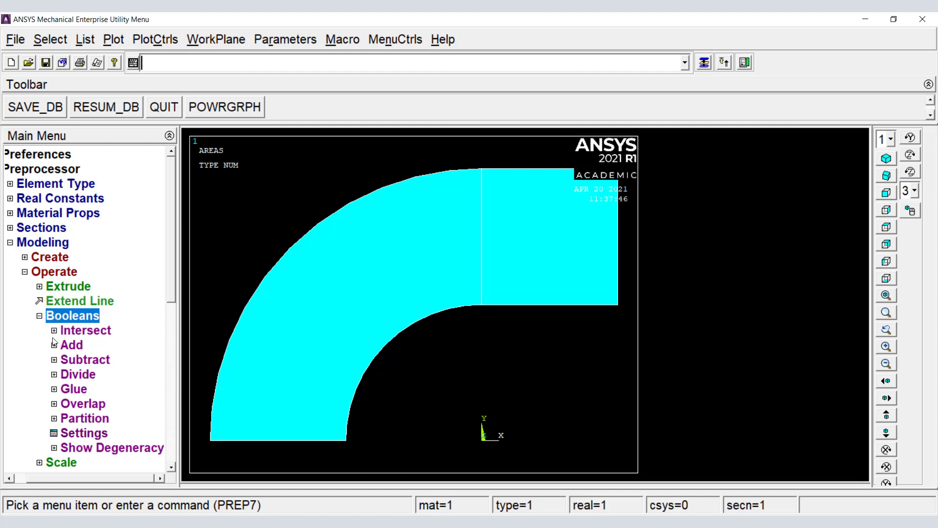
left_click(55, 389)
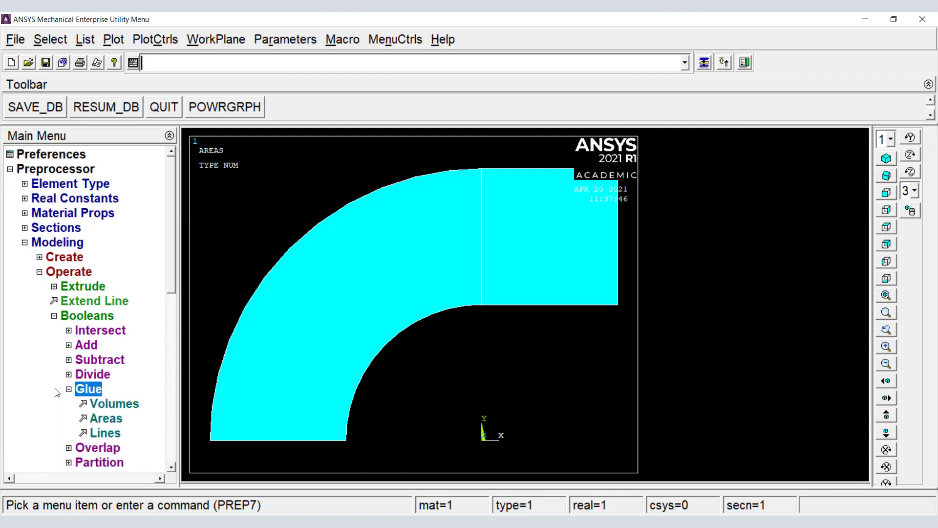
left_click(103, 419)
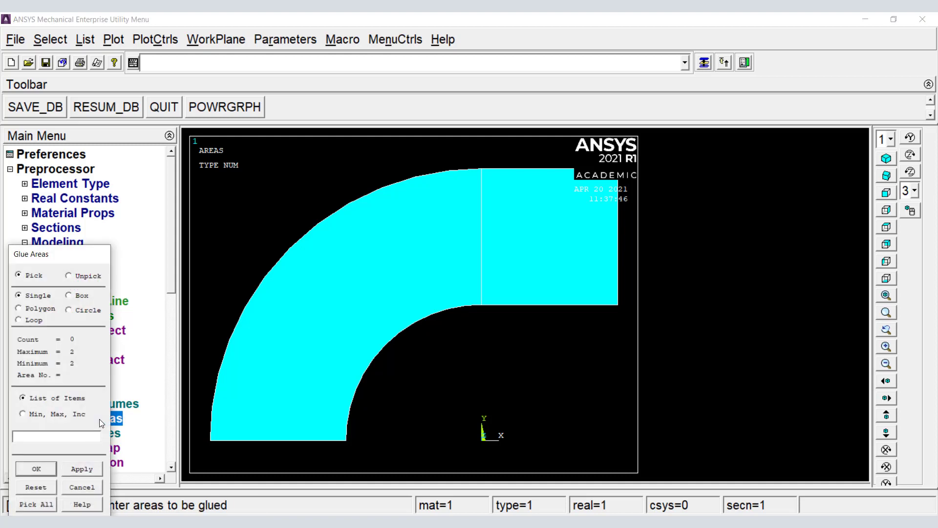
left_click(373, 302)
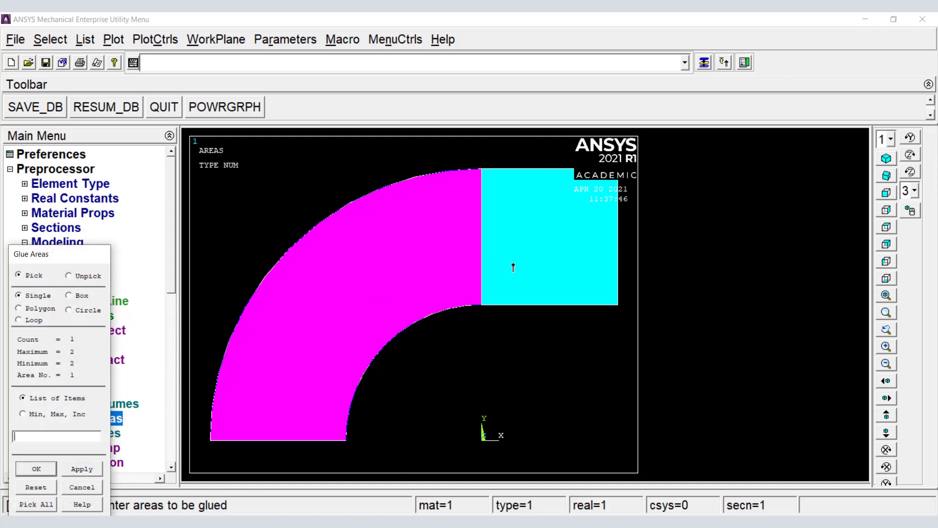
left_click(551, 251)
left_click(40, 466)
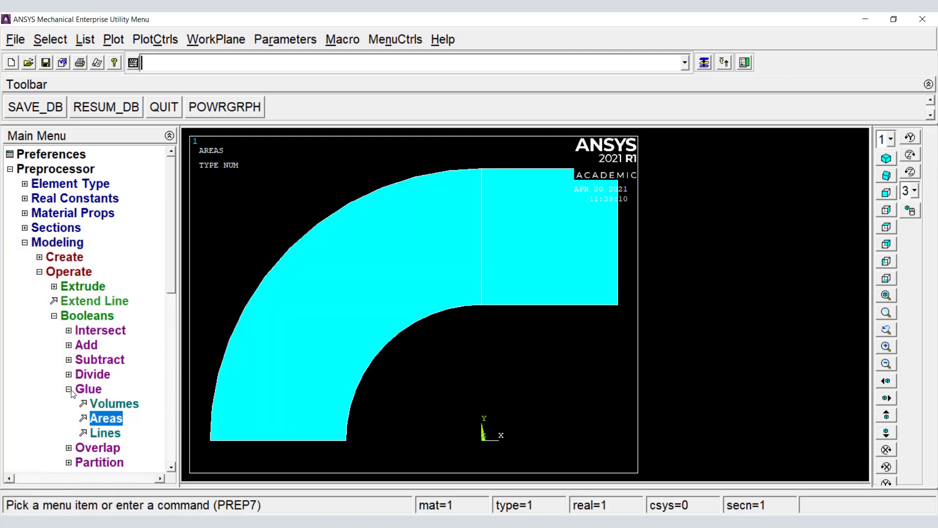
left_click(69, 389)
Give all bracket lines a manual size of 8 element divisions
left_click(54, 316)
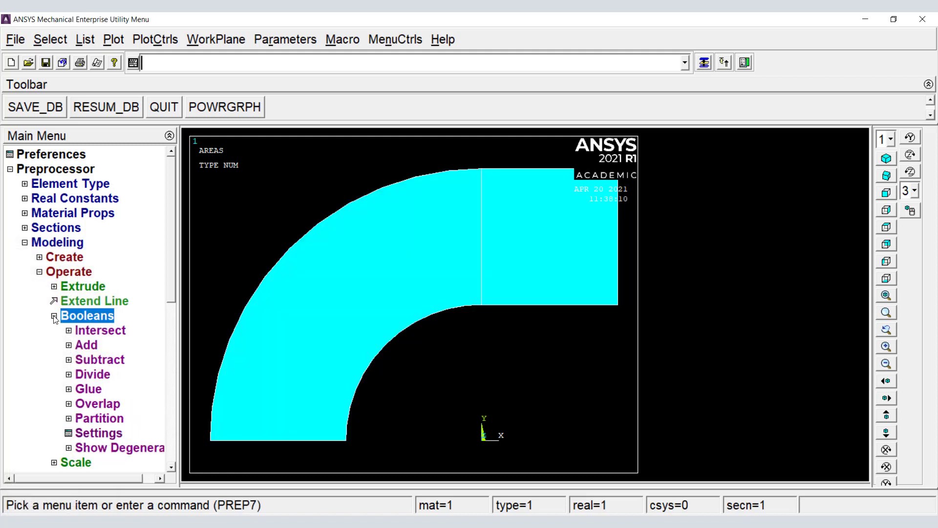
left_click(39, 272)
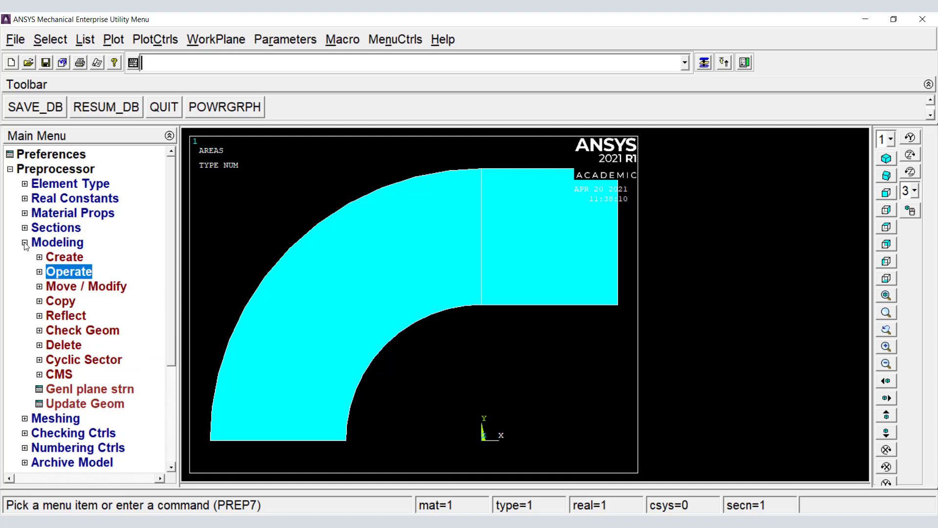
left_click(25, 243)
left_click(25, 258)
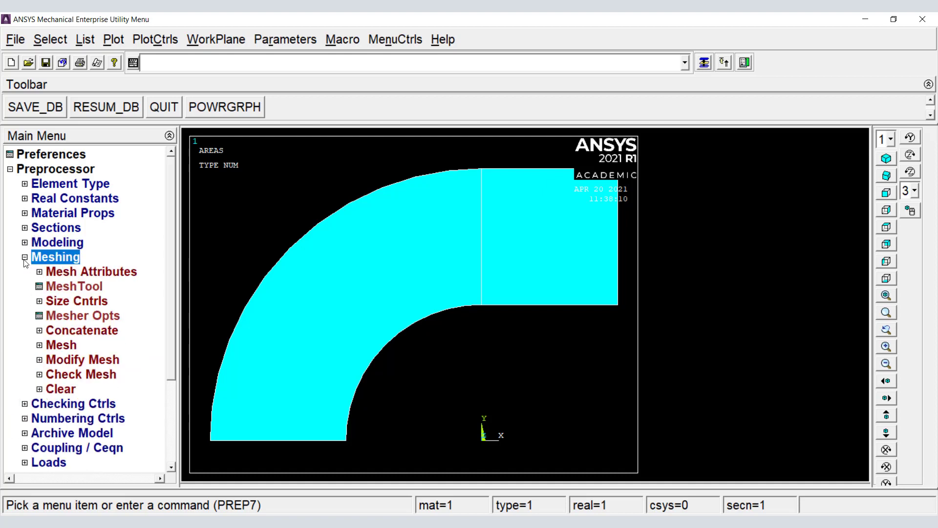
left_click(40, 301)
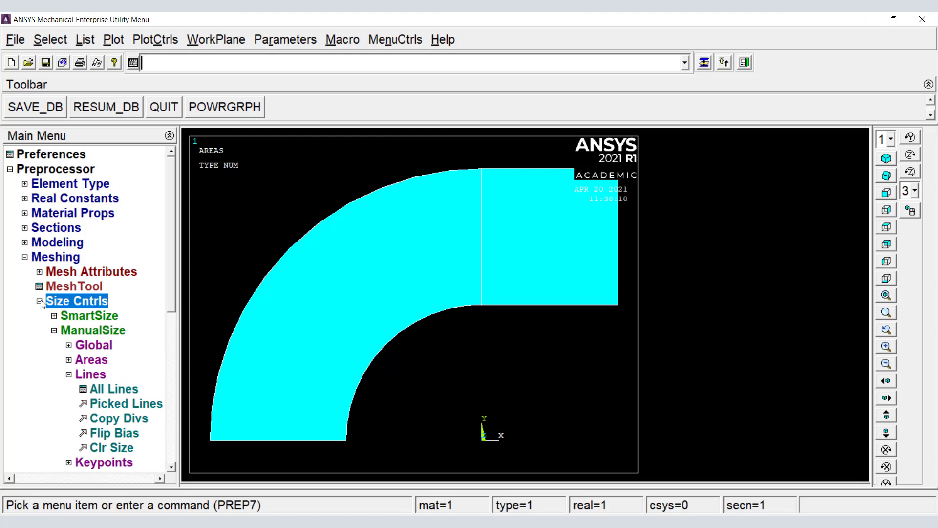
left_click(54, 331)
left_click(55, 331)
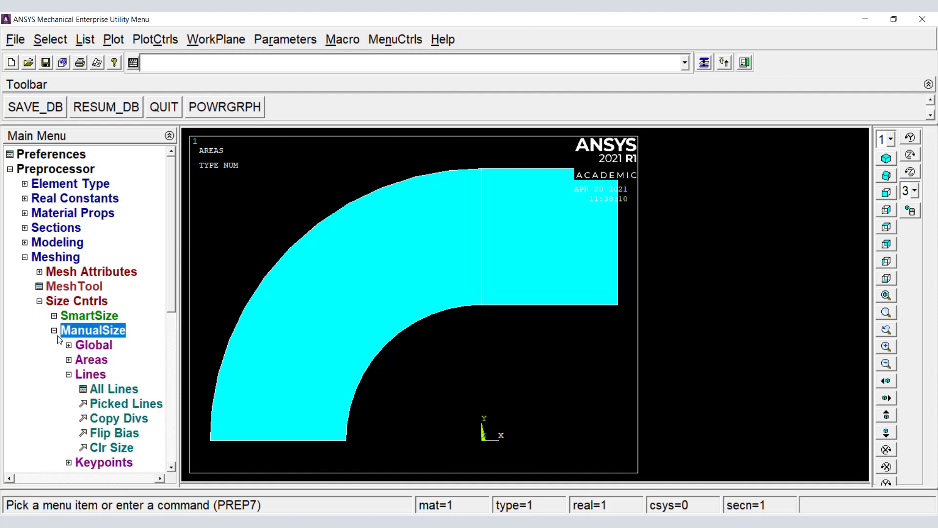
left_click(68, 375)
left_click(85, 379)
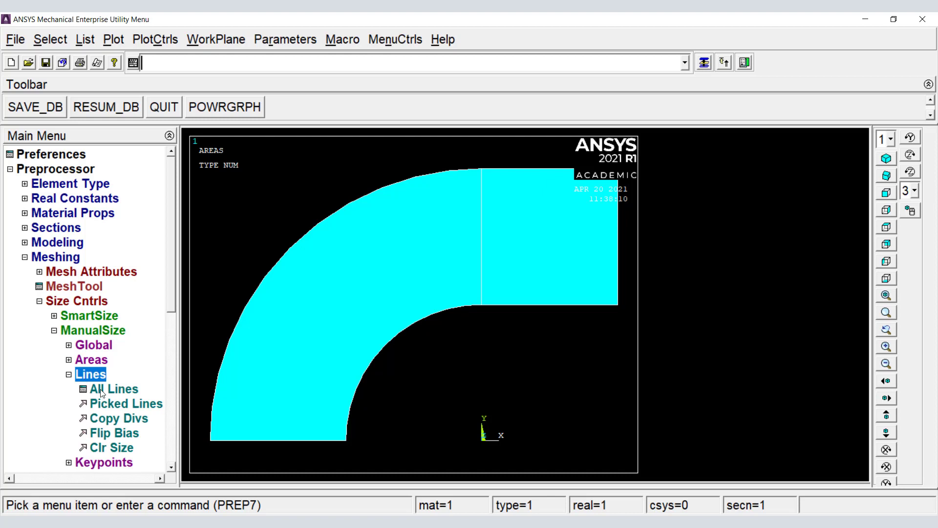
left_click(102, 390)
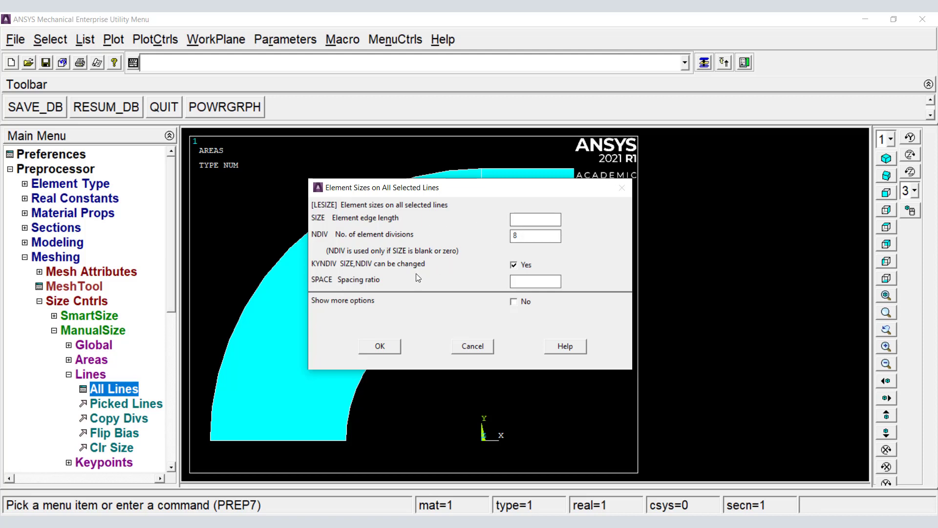
left_click(380, 346)
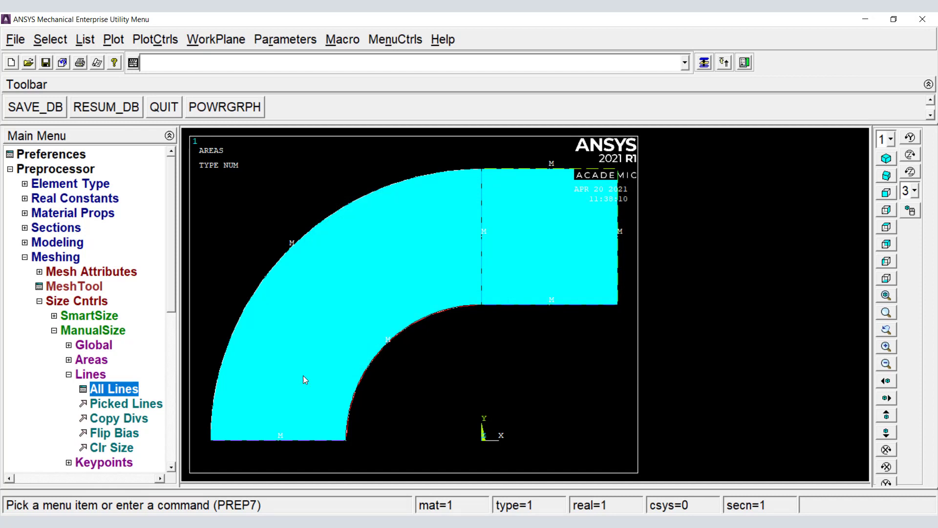
Set 10 element divisions on the two arcs
left_click(141, 403)
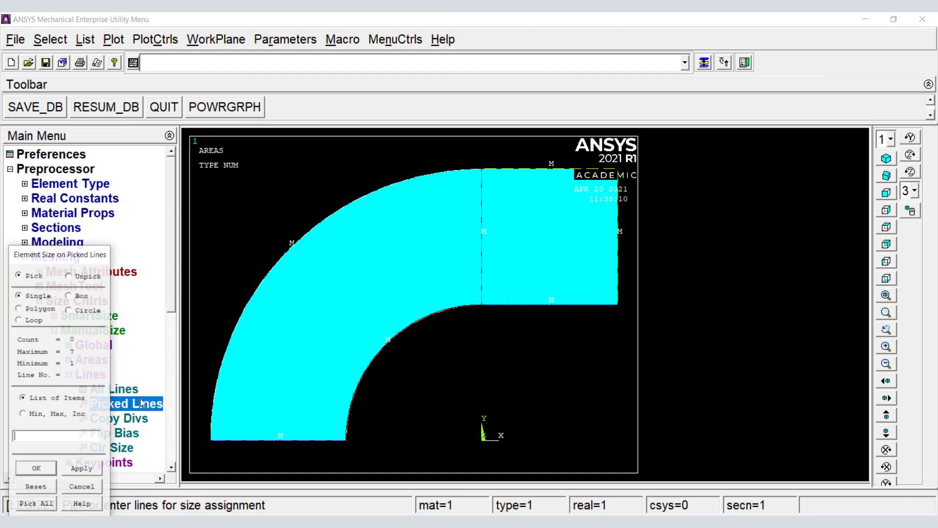
left_click(255, 300)
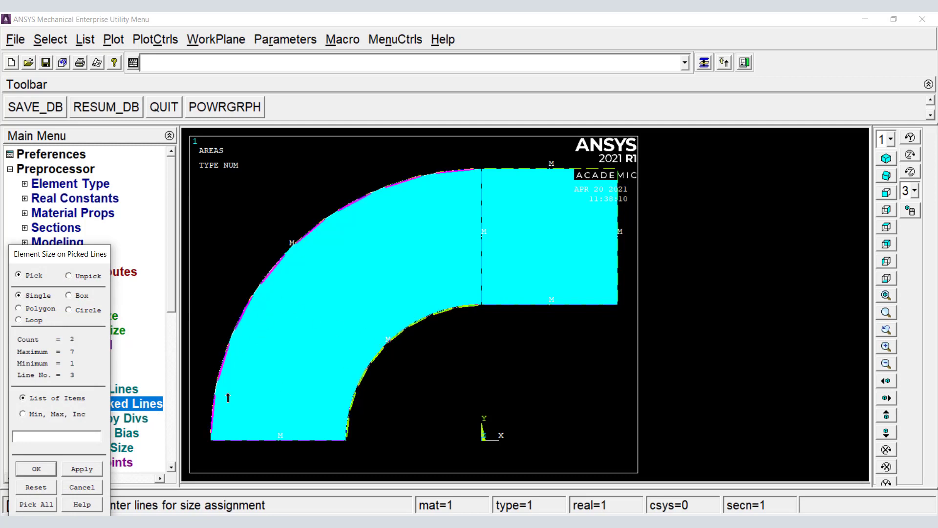
left_click(38, 467)
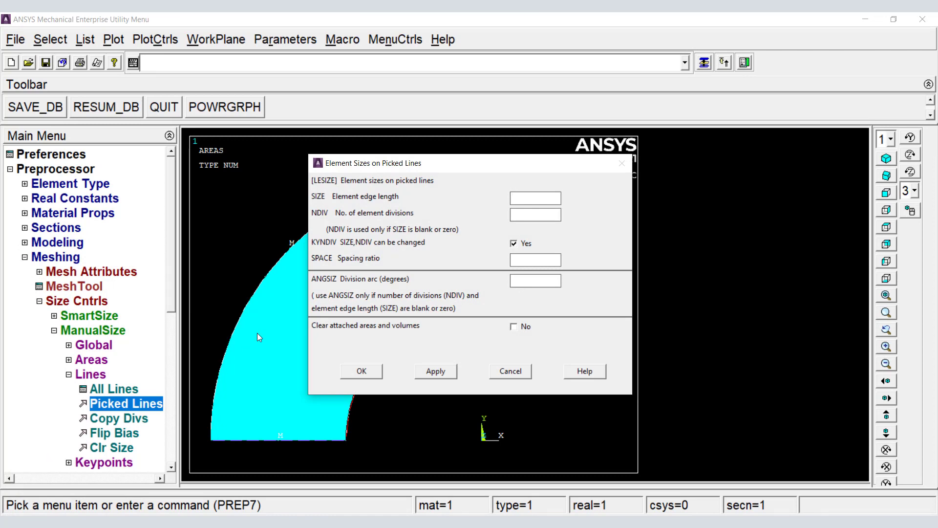
left_click(522, 221)
type("10")
left_click(363, 372)
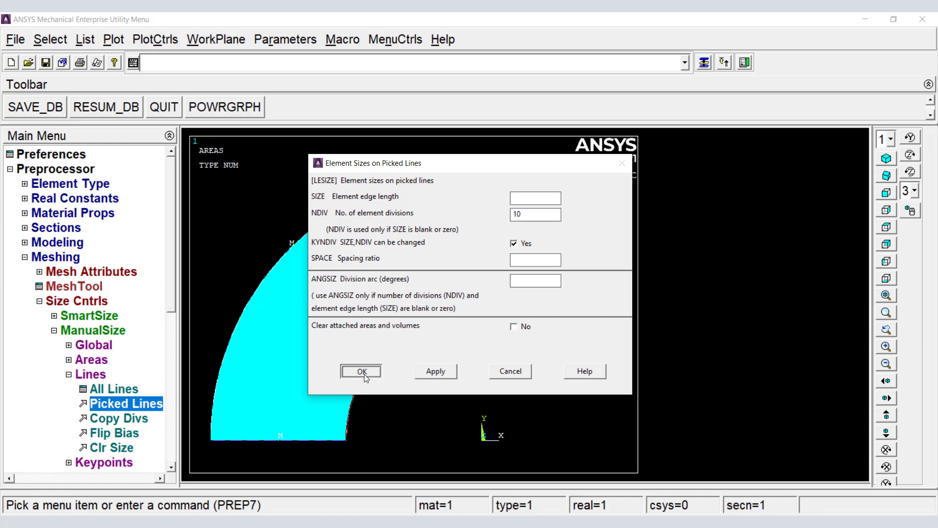
Set 10 element divisions on the square's top and bottom edges
left_click(129, 405)
left_click(534, 170)
left_click(531, 305)
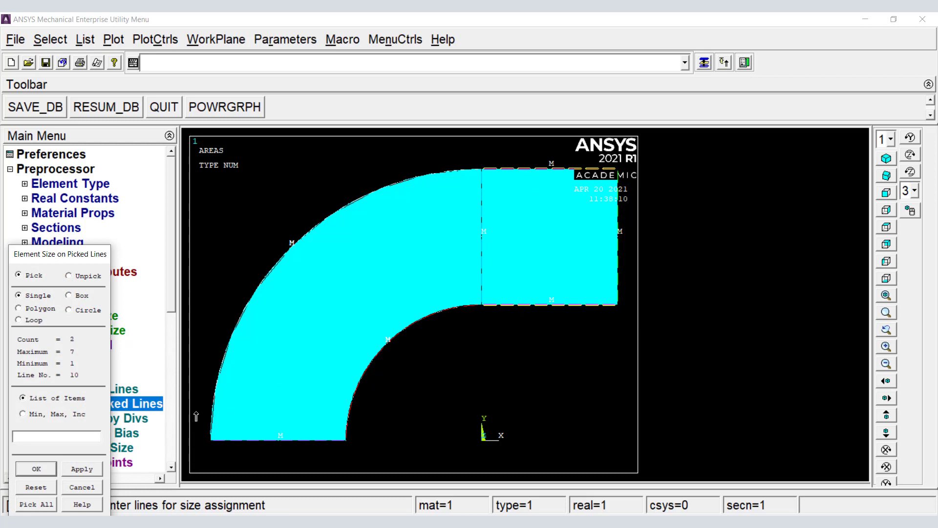
left_click(43, 471)
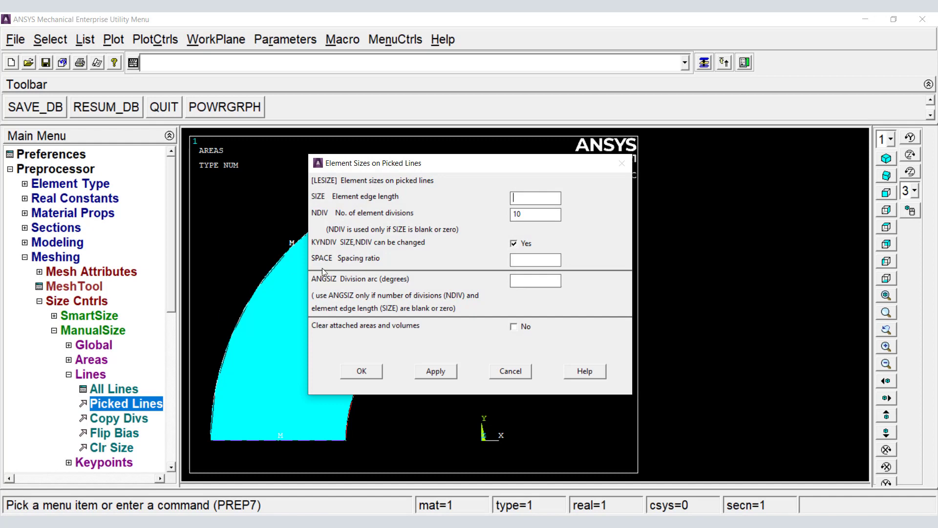
left_click_drag(521, 215, 514, 221)
left_click(373, 375)
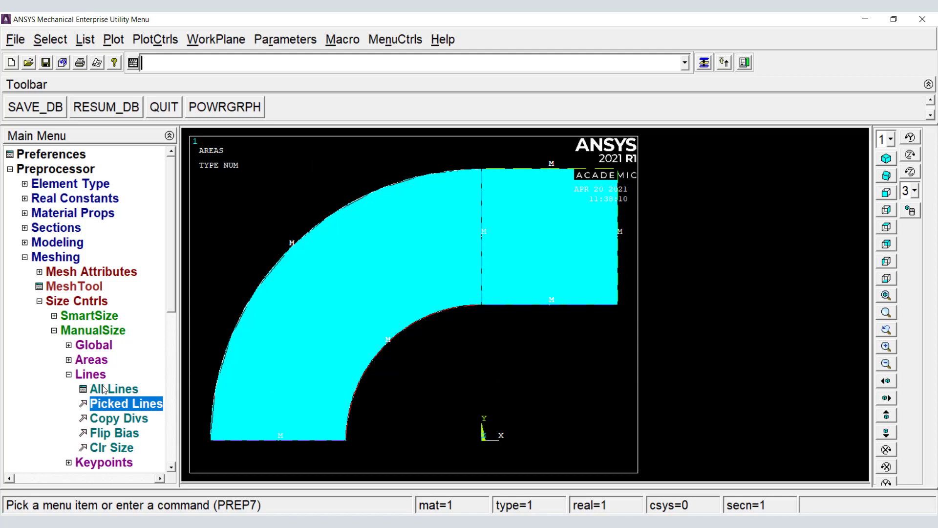
Mapped-mesh the curved and square areas using the 3 or 4 sided option
left_click(69, 375)
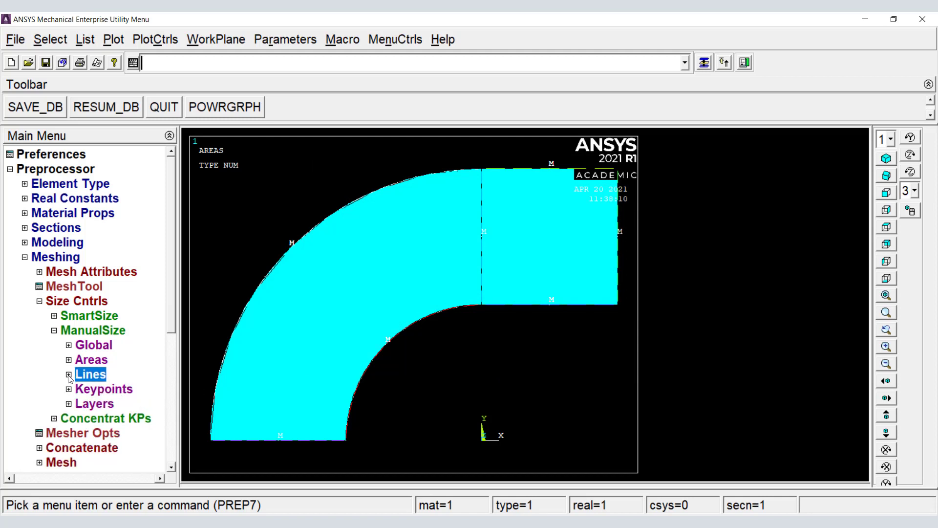
left_click(40, 301)
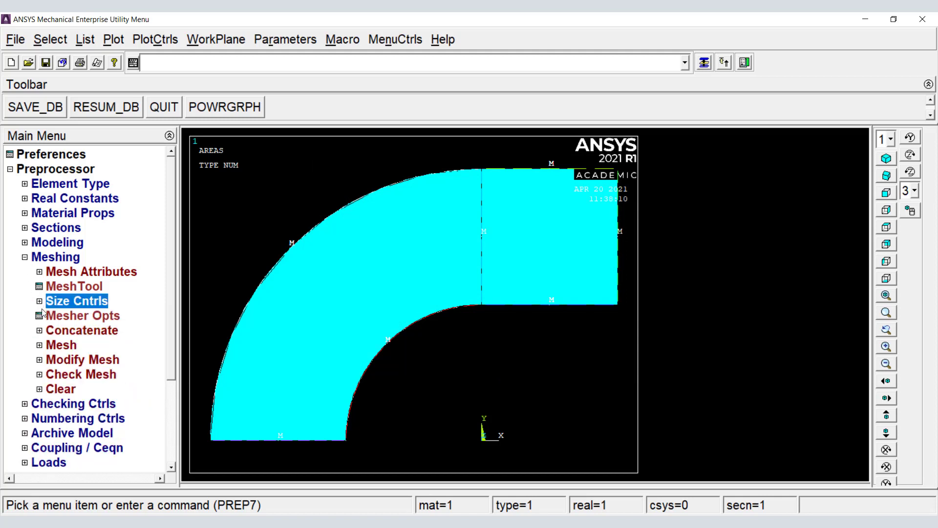
left_click(40, 345)
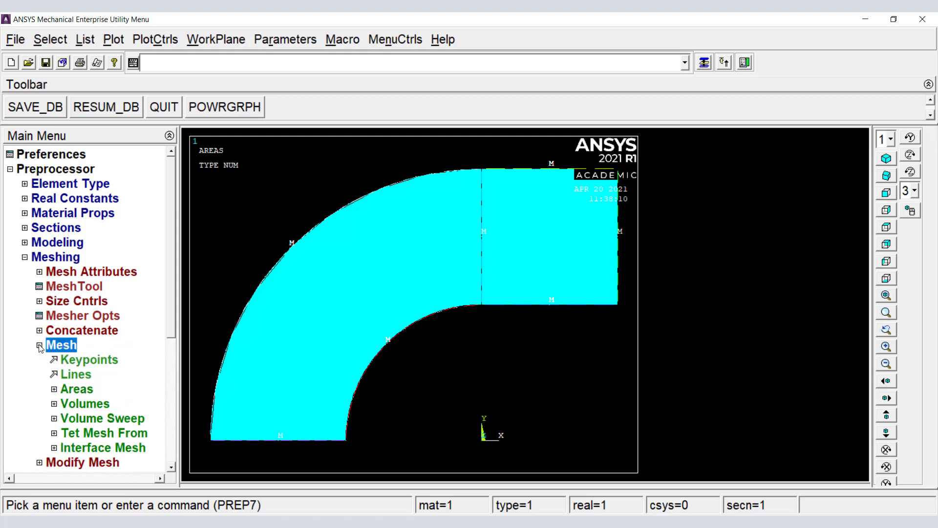
left_click(54, 390)
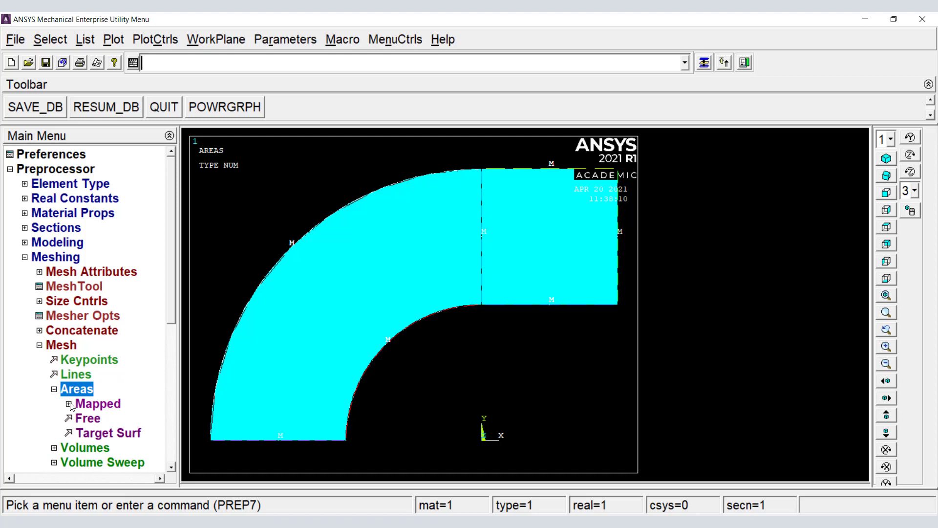
left_click(69, 404)
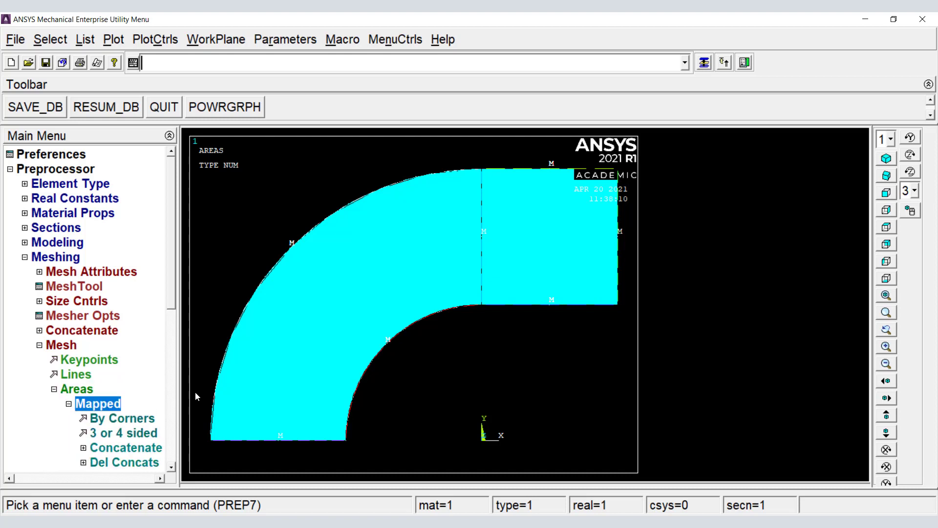
left_click(135, 434)
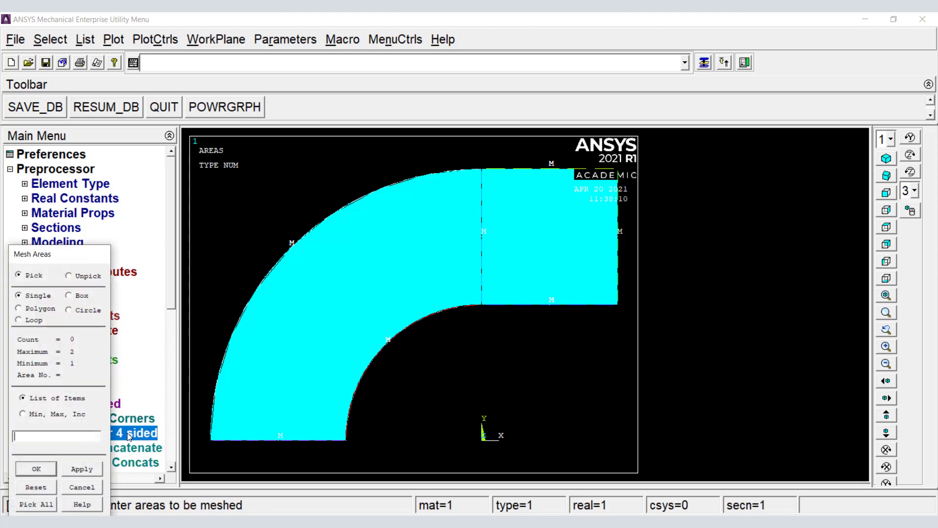
left_click(314, 352)
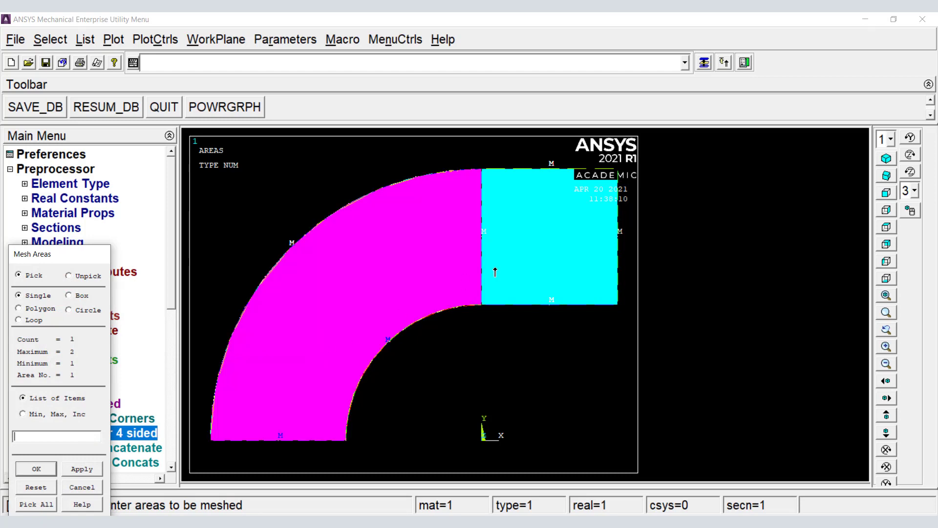
left_click(517, 261)
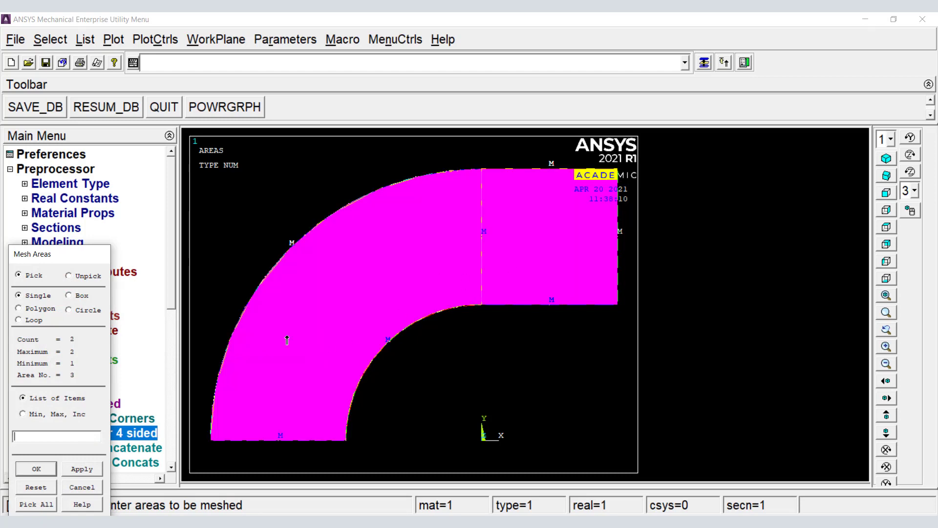
left_click(41, 468)
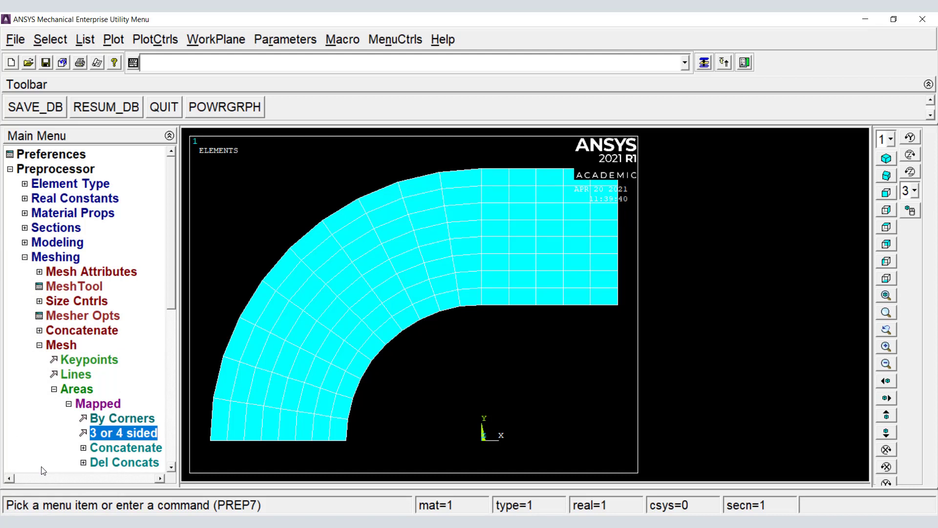
Constrain all DOF on the bracket's bottom line via Displacement On Lines
left_click(54, 389)
left_click(40, 345)
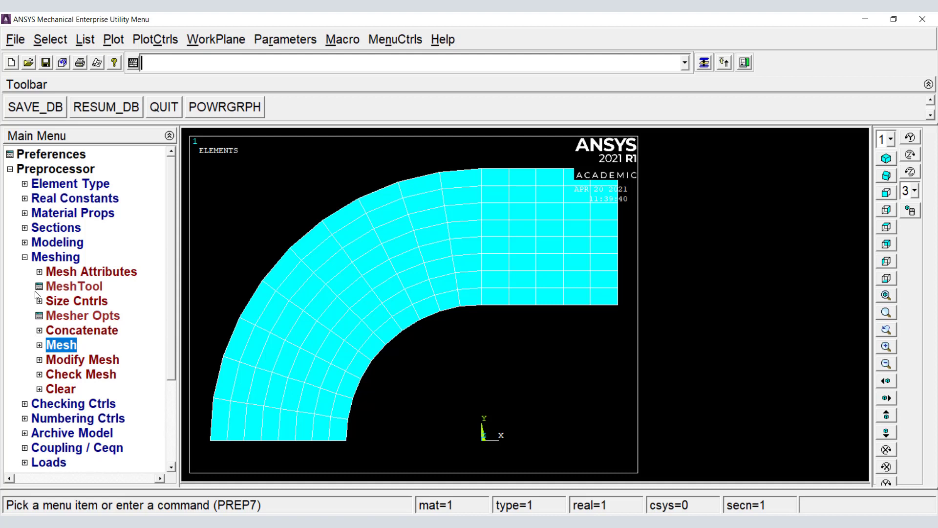
left_click(25, 259)
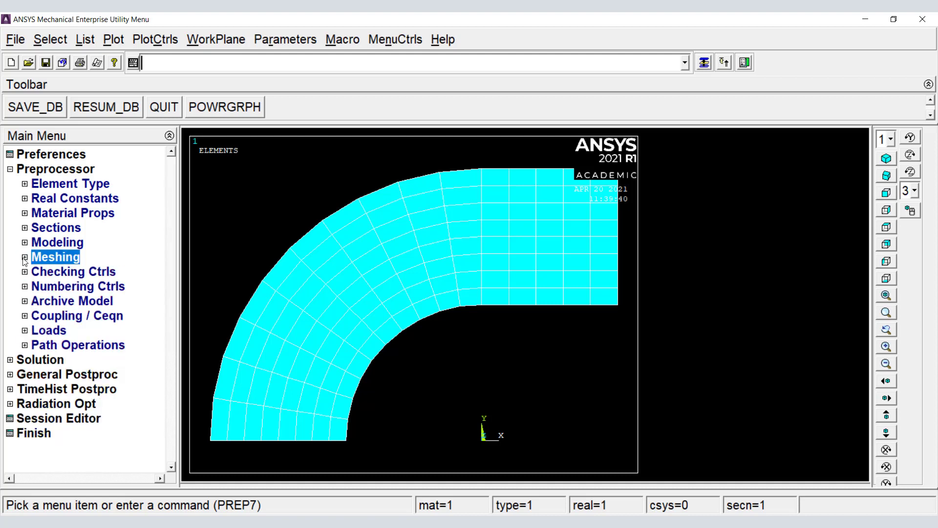
left_click(25, 331)
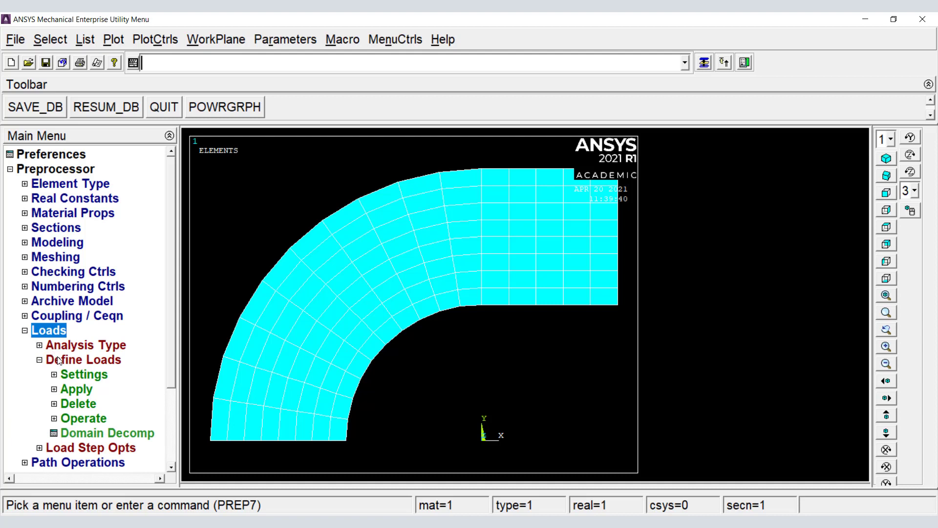
left_click(54, 389)
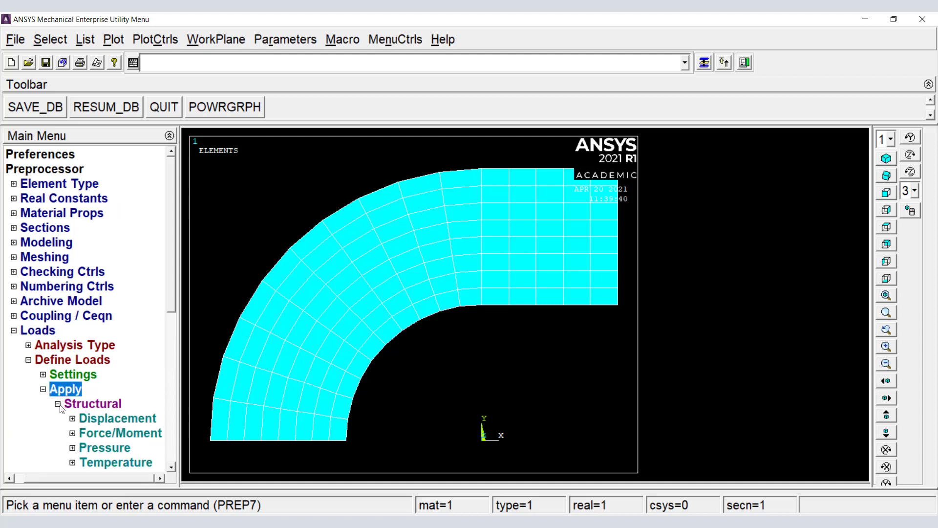
left_click(56, 404)
left_click(57, 404)
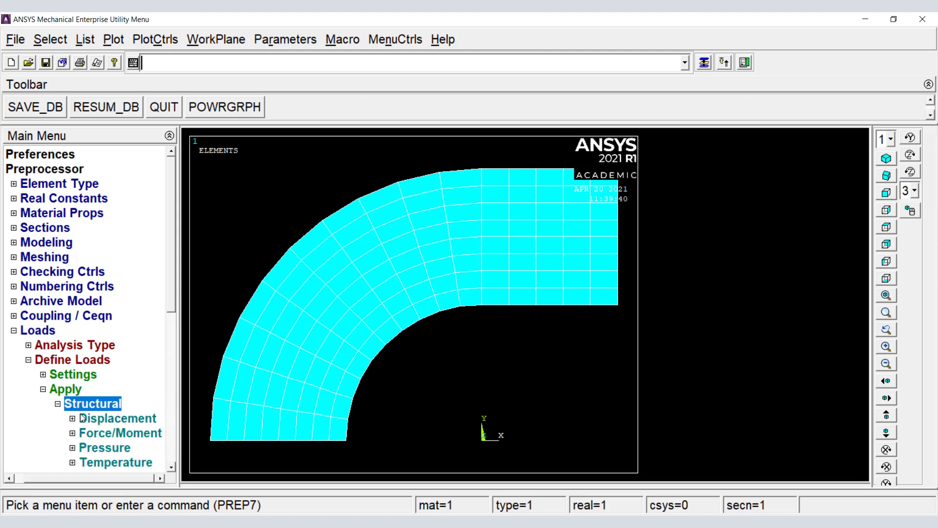
left_click(72, 418)
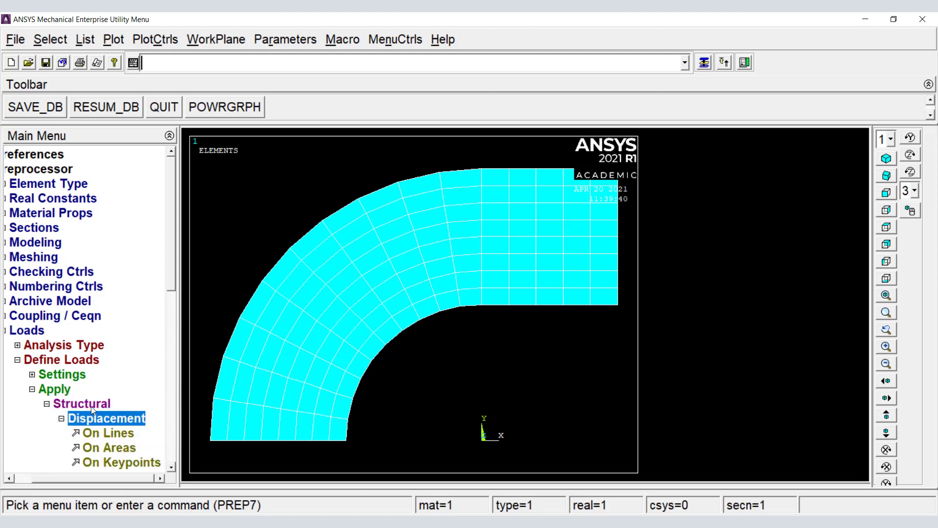
left_click_drag(171, 274, 166, 311)
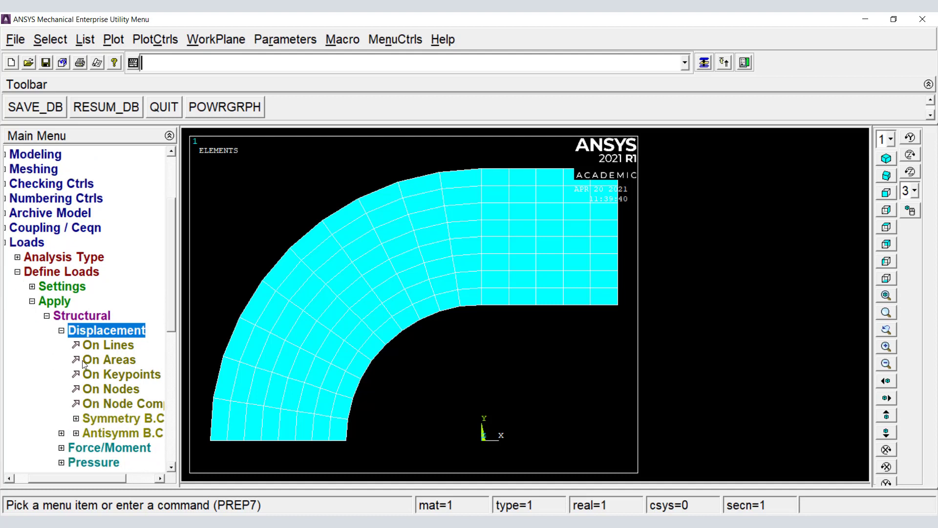
left_click(98, 345)
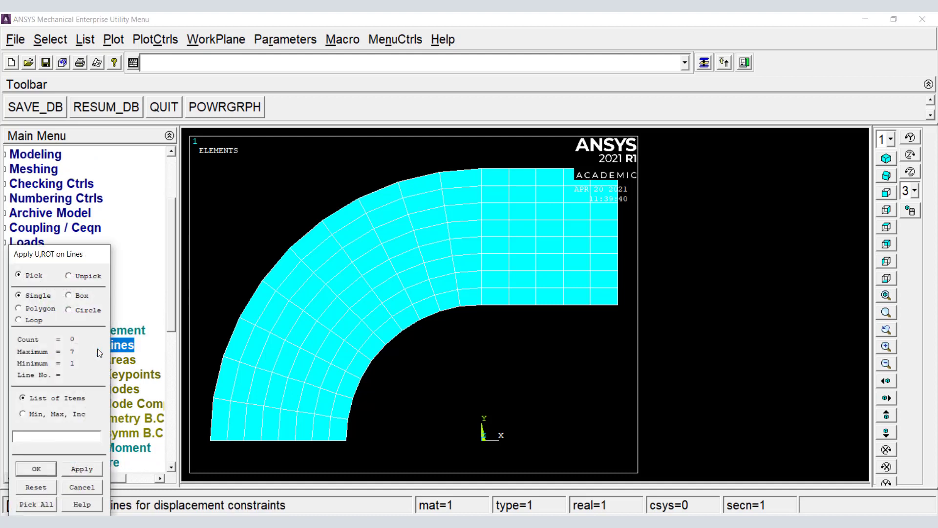
left_click(245, 440)
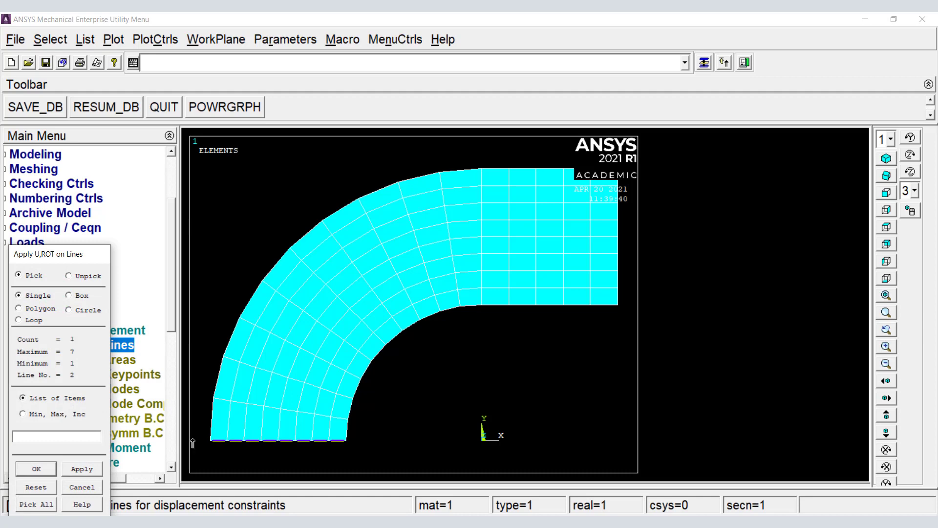
left_click(37, 469)
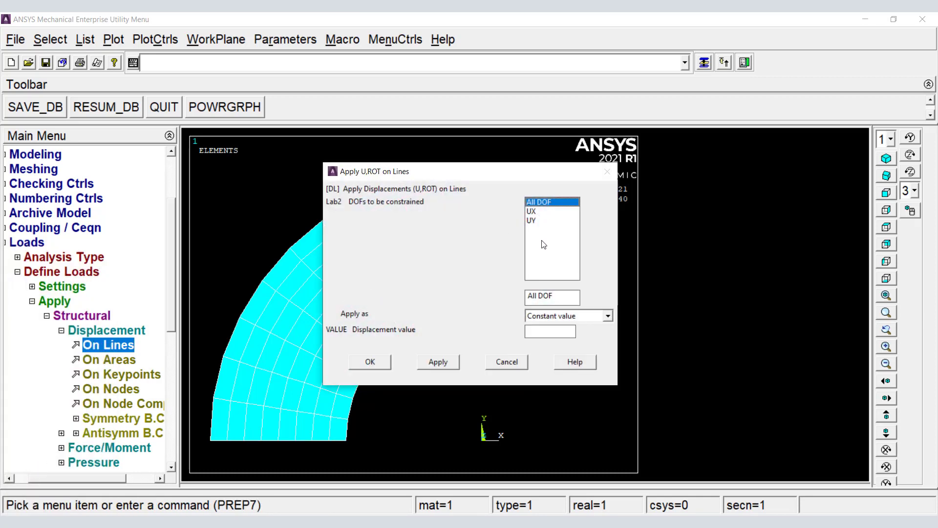
left_click(369, 361)
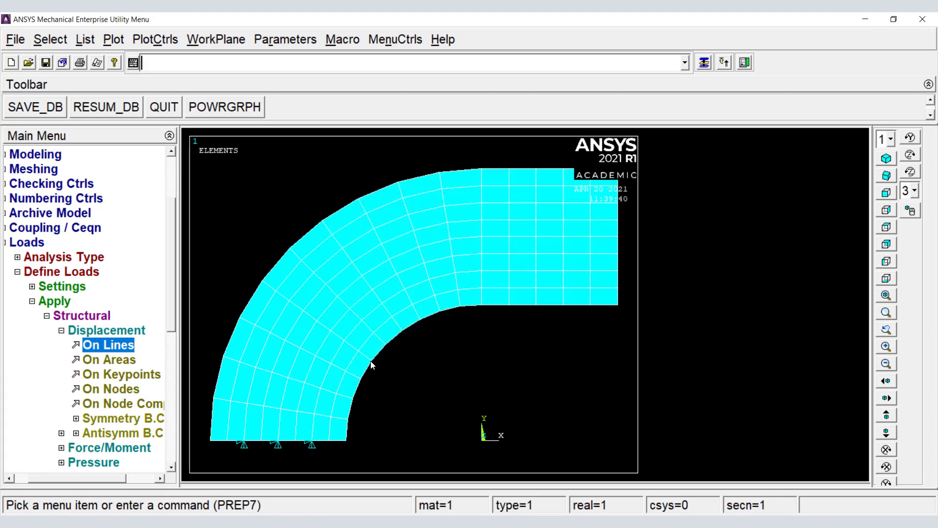
Apply a constant line pressure of -10000 to the square portion's free right edge
left_click(61, 330)
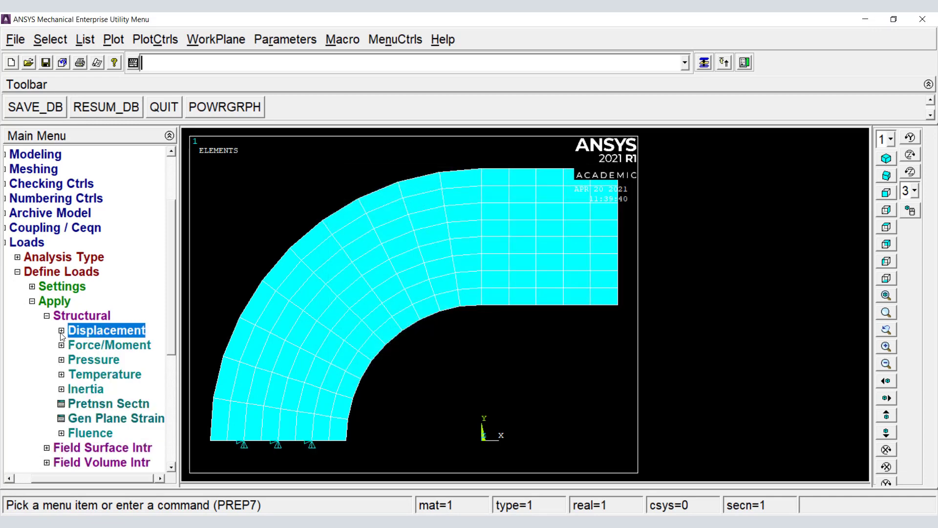
left_click(48, 316)
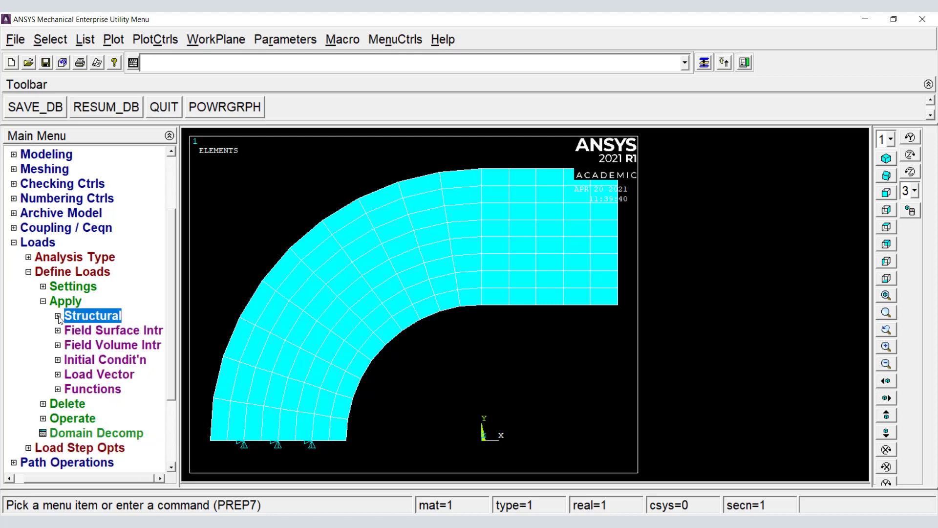
left_click(58, 316)
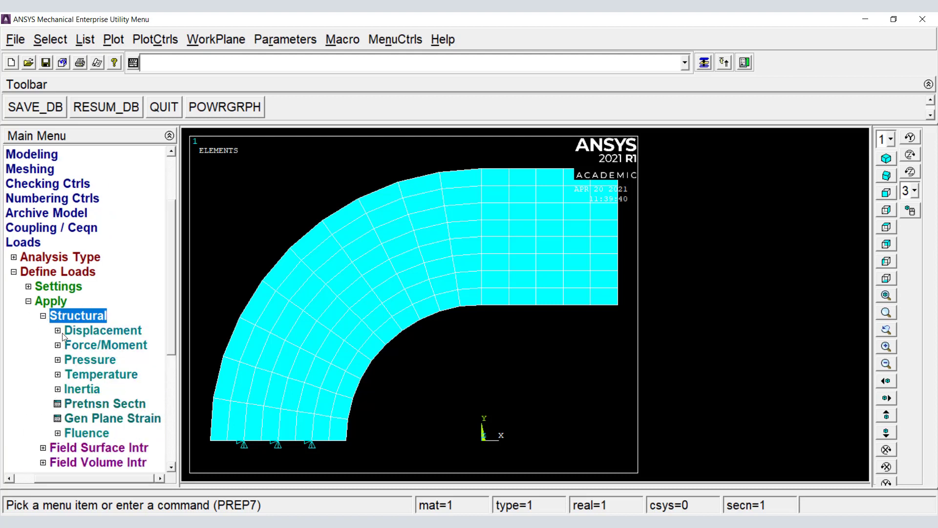
left_click(58, 361)
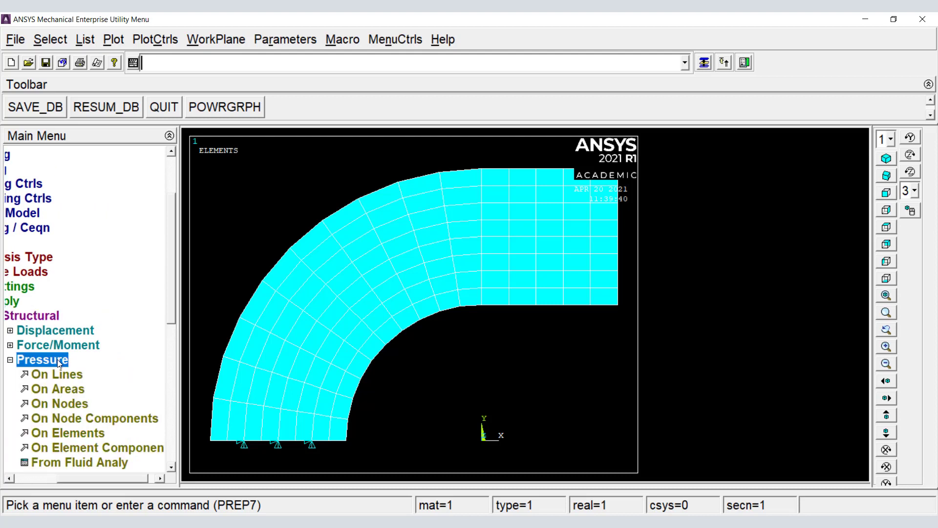
left_click(58, 375)
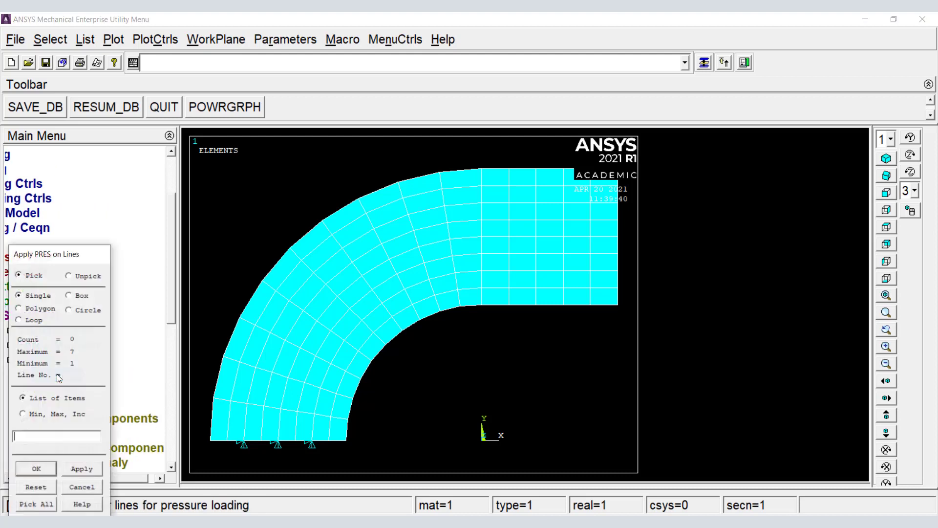
left_click(617, 245)
left_click(32, 470)
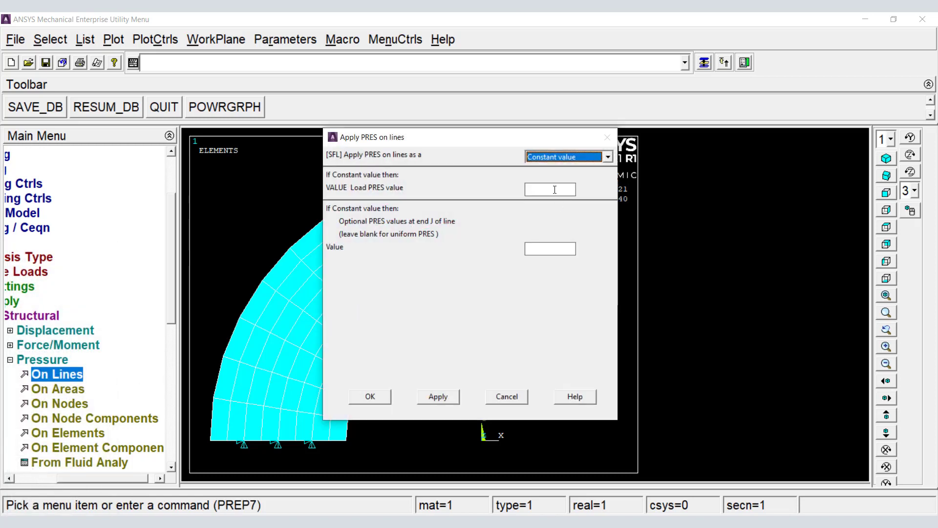
left_click(555, 190)
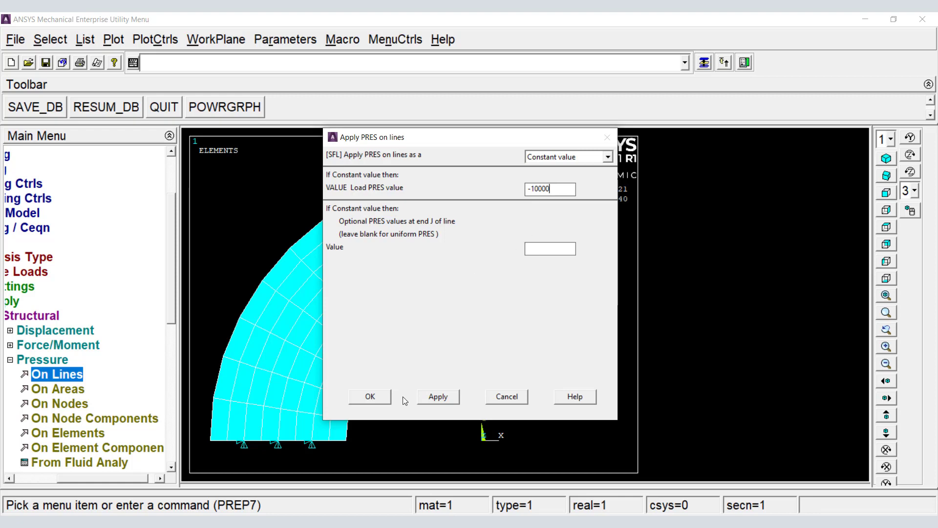
left_click(380, 399)
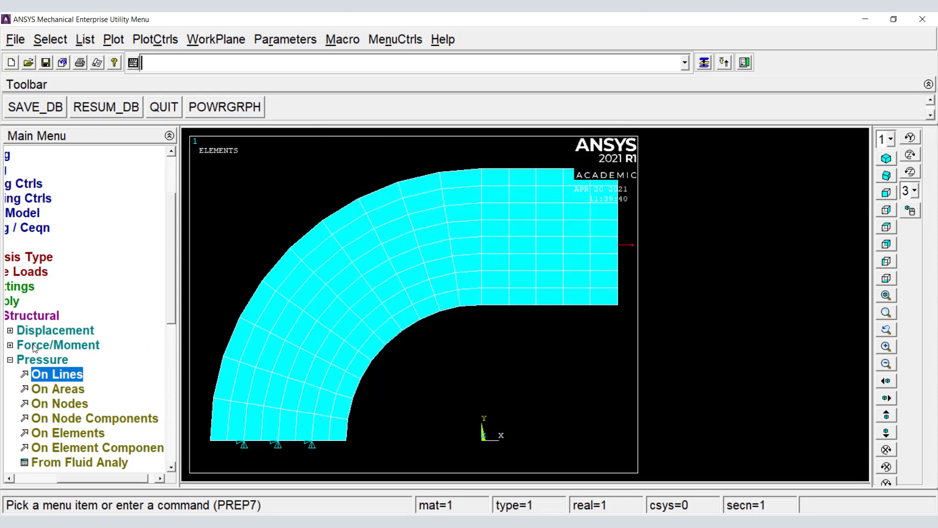
Switch to the Solution processor and define a new Static analysis type
left_click(9, 360)
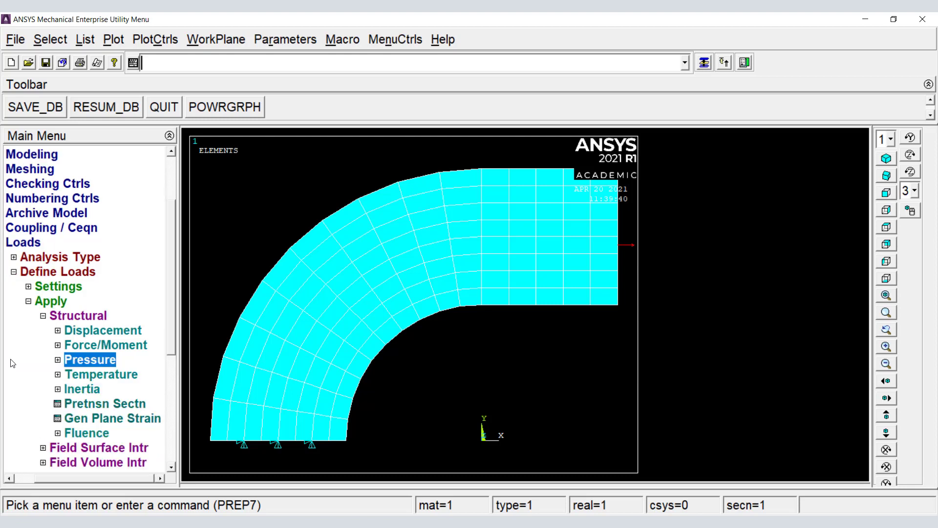
left_click(43, 316)
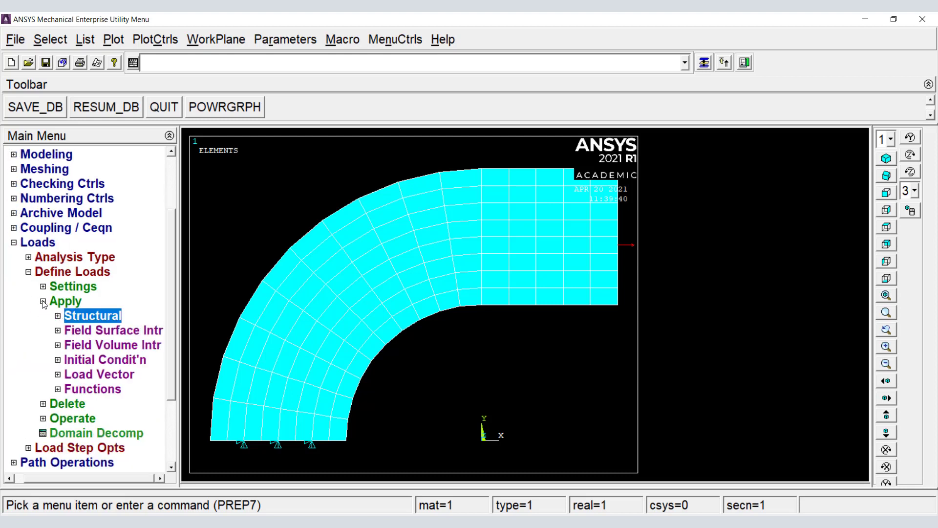
left_click(43, 302)
left_click(40, 273)
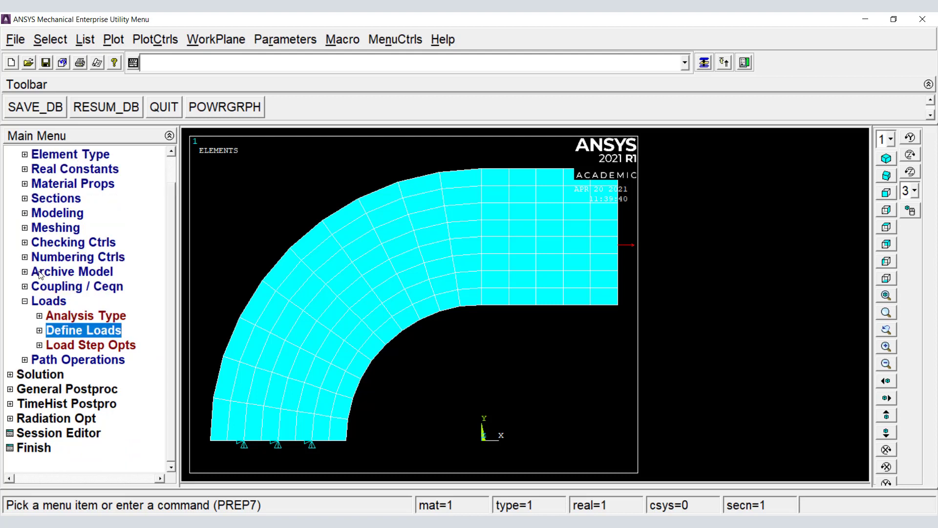
left_click(24, 301)
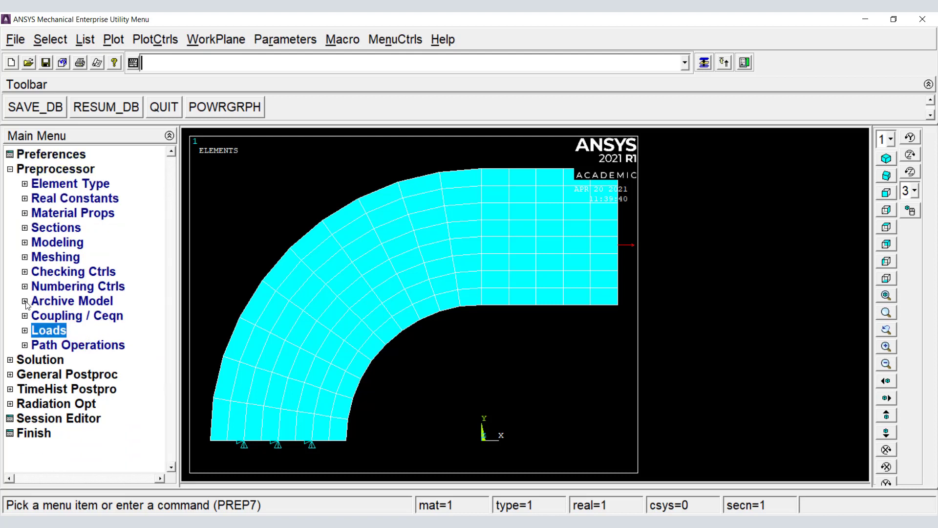
left_click(14, 361)
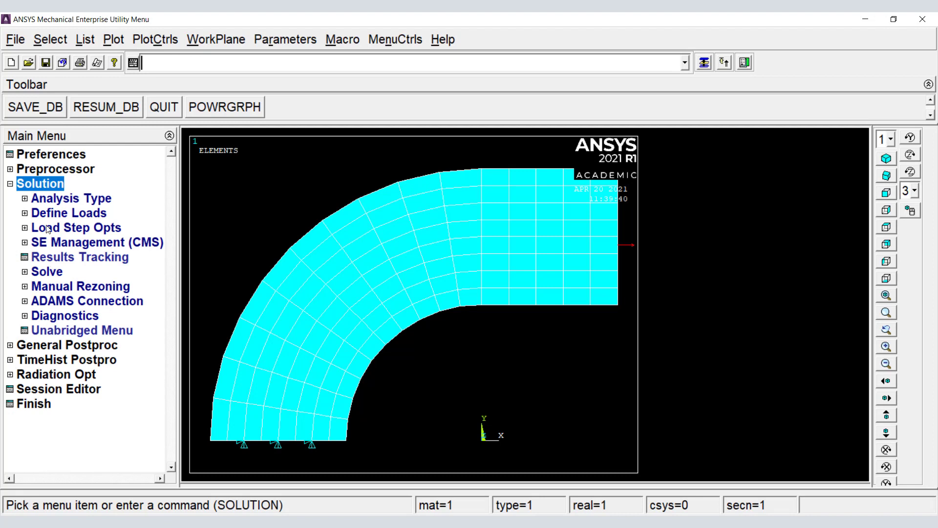
left_click(24, 199)
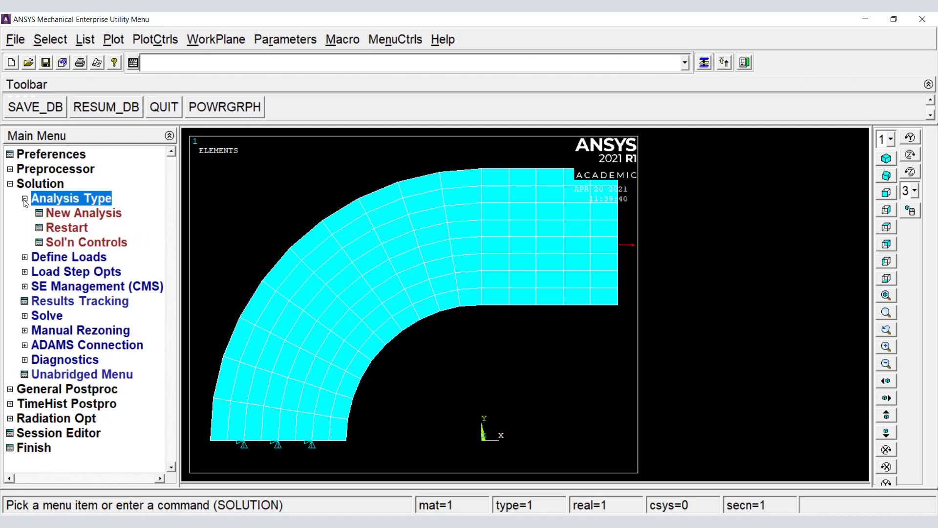
left_click(72, 214)
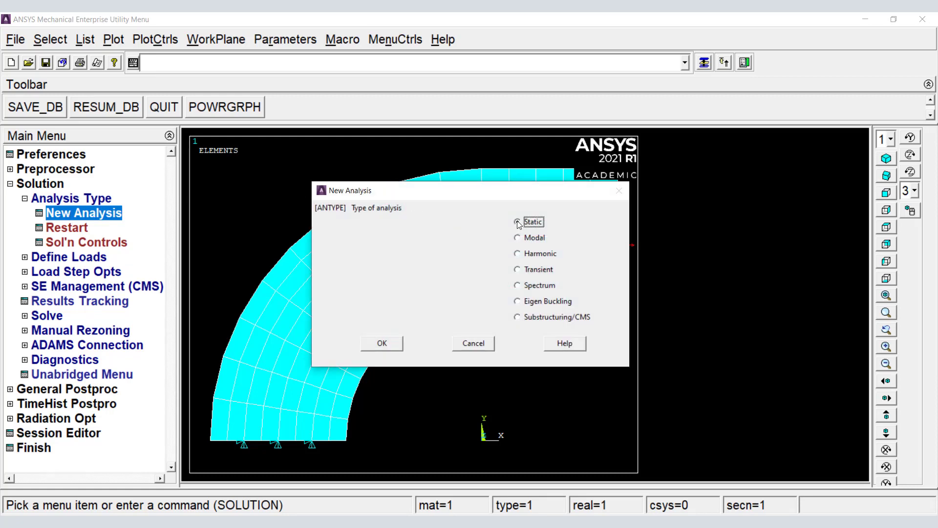
left_click(382, 344)
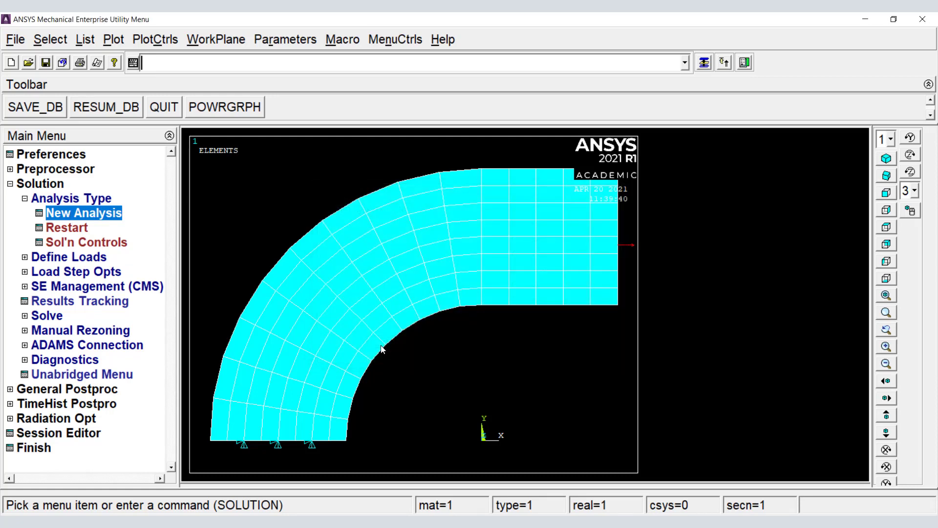
left_click(25, 199)
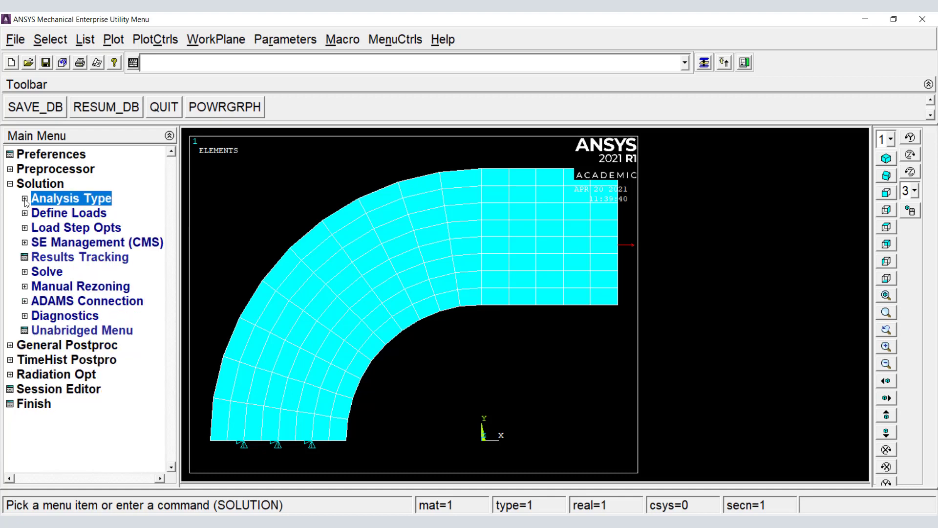
Solve the current load step and close the 'Solution is done!' note and status window
left_click(25, 273)
left_click(74, 286)
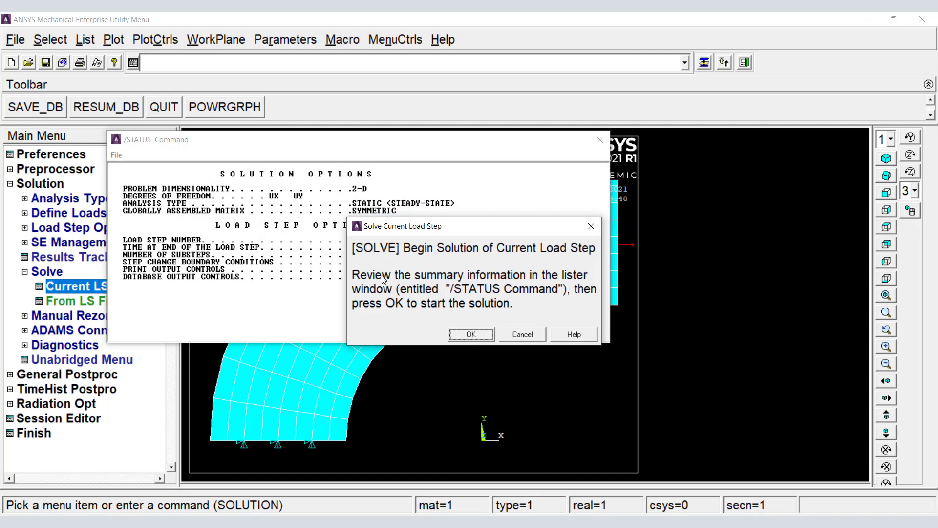
left_click(471, 335)
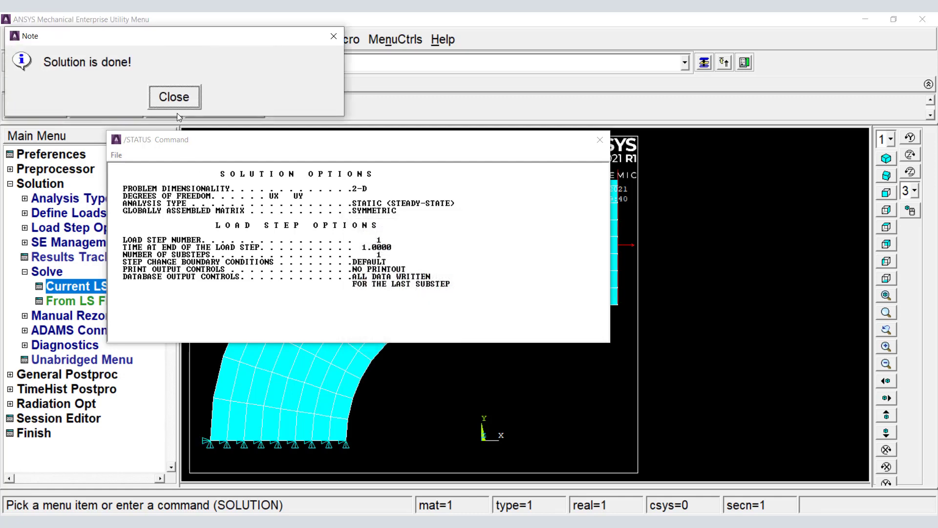
left_click(175, 97)
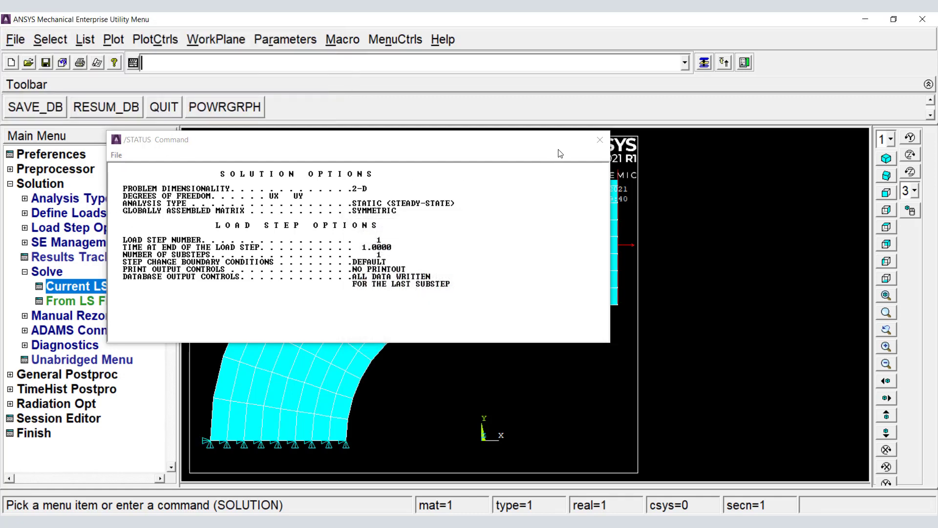
left_click(600, 141)
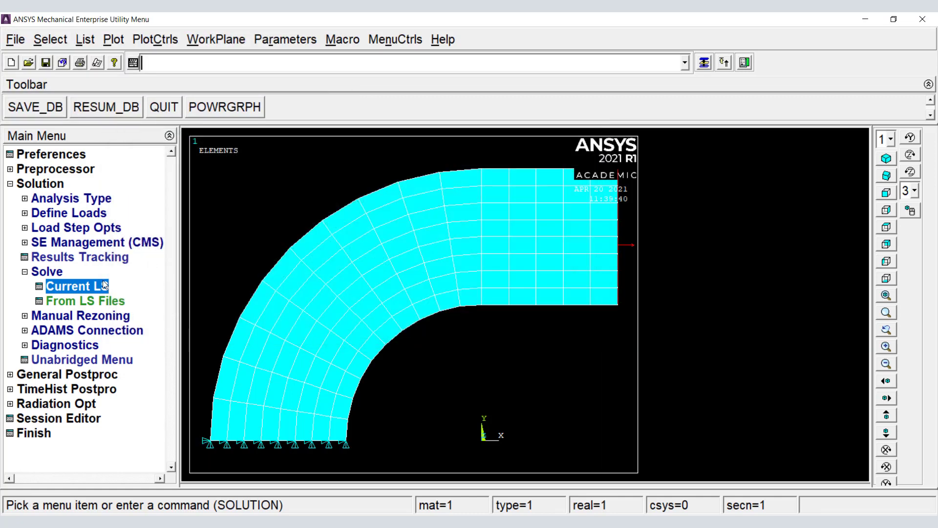
left_click(25, 273)
In General Postproc, read load step 1, substep LAST results with scale factor 1
left_click(10, 184)
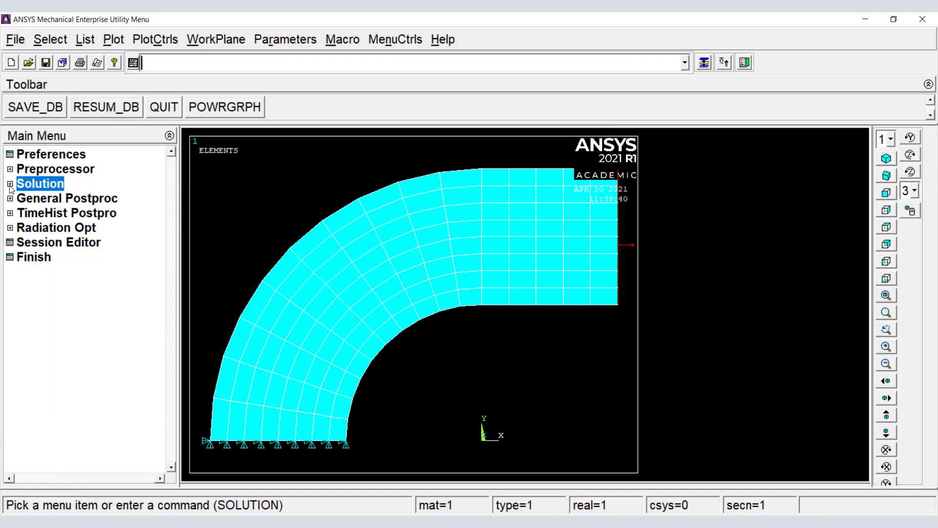
left_click(10, 198)
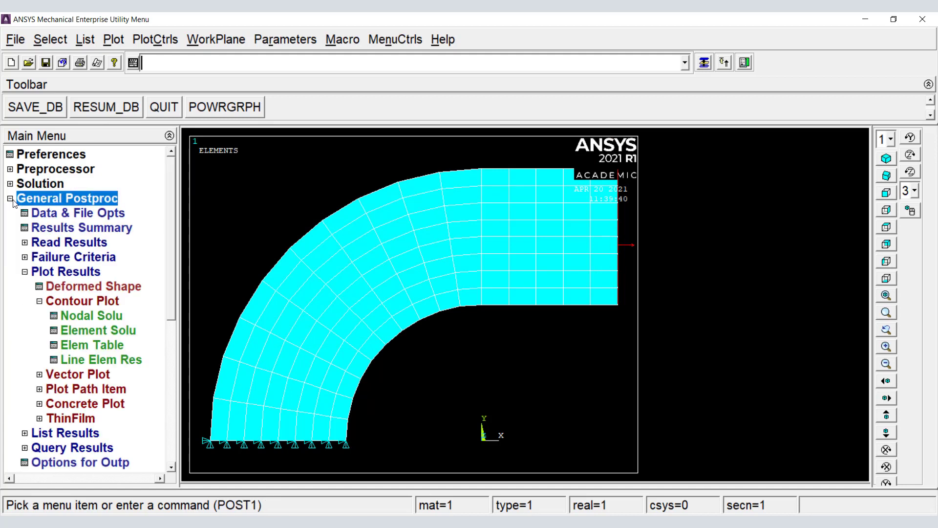
left_click(25, 273)
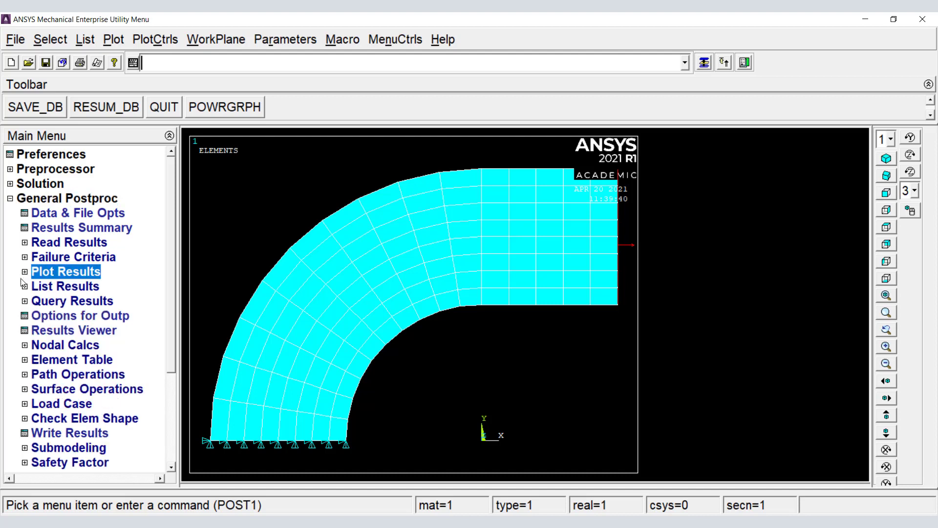
left_click(25, 243)
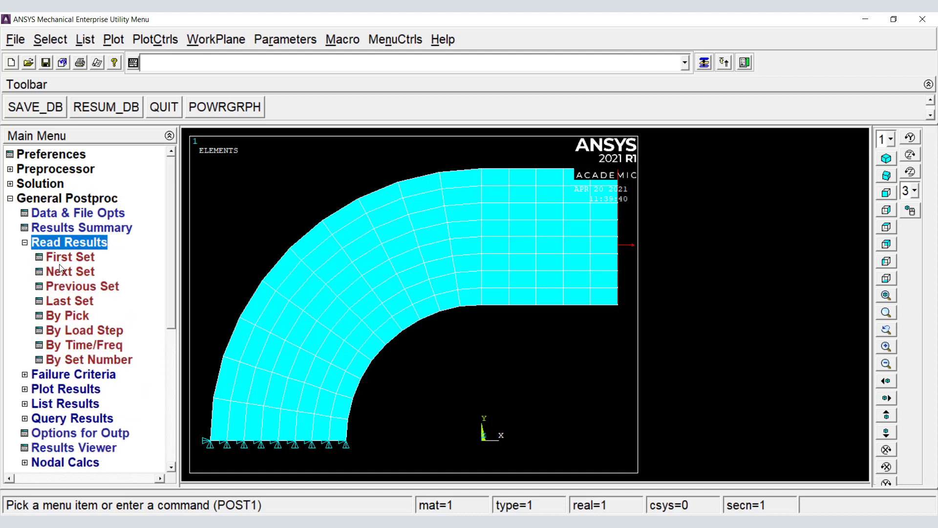
left_click(83, 333)
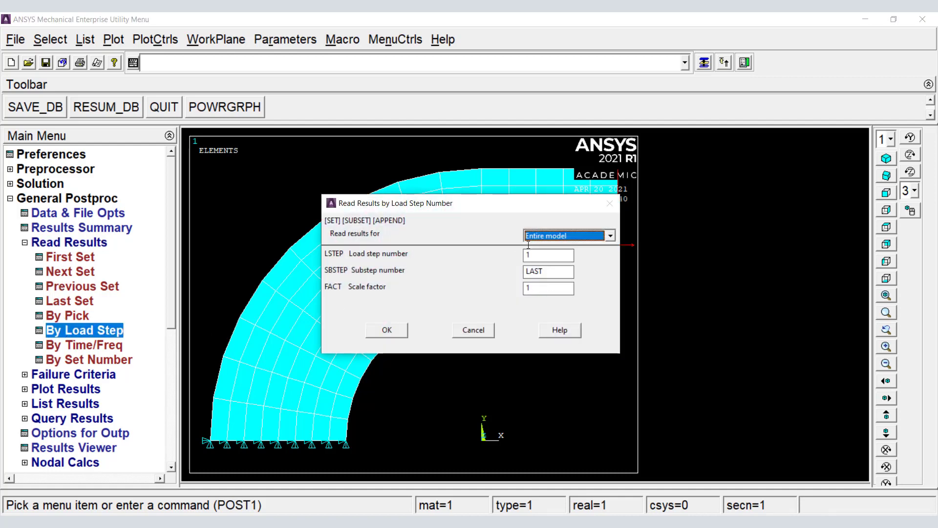
left_click(386, 330)
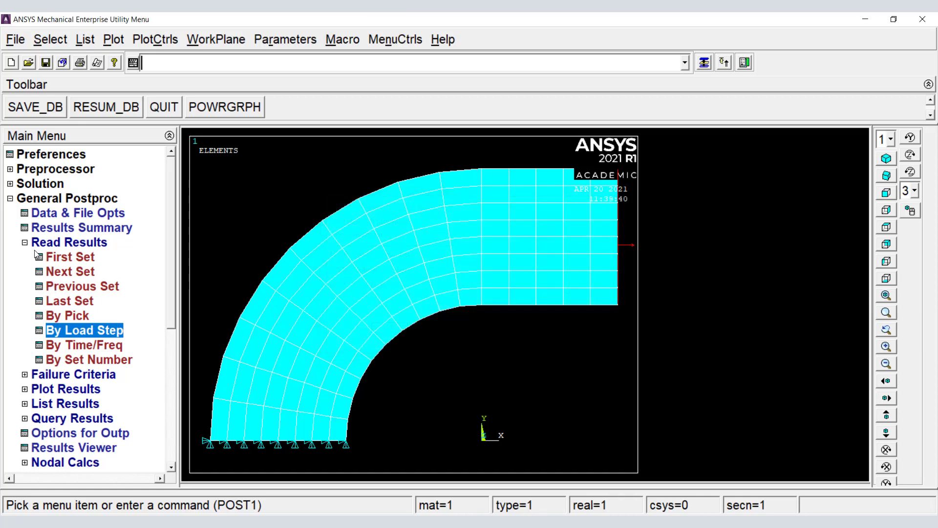
left_click(25, 243)
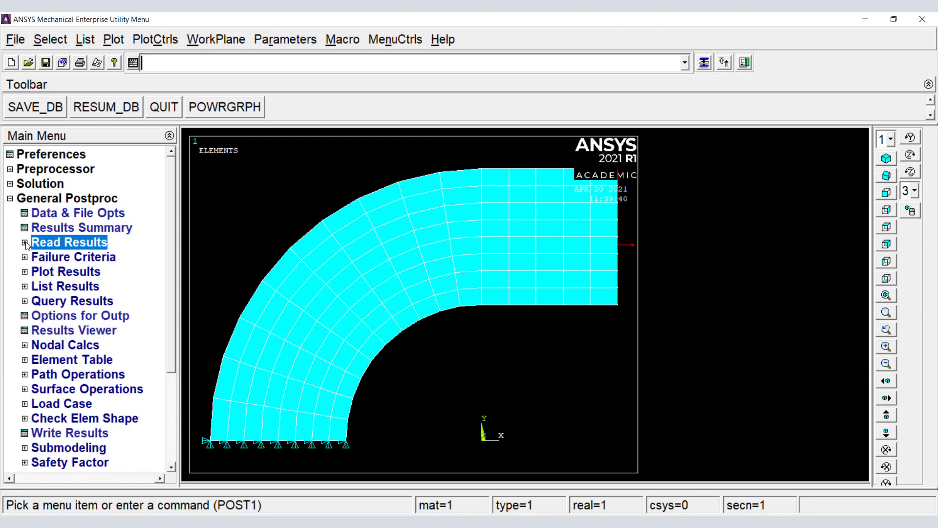